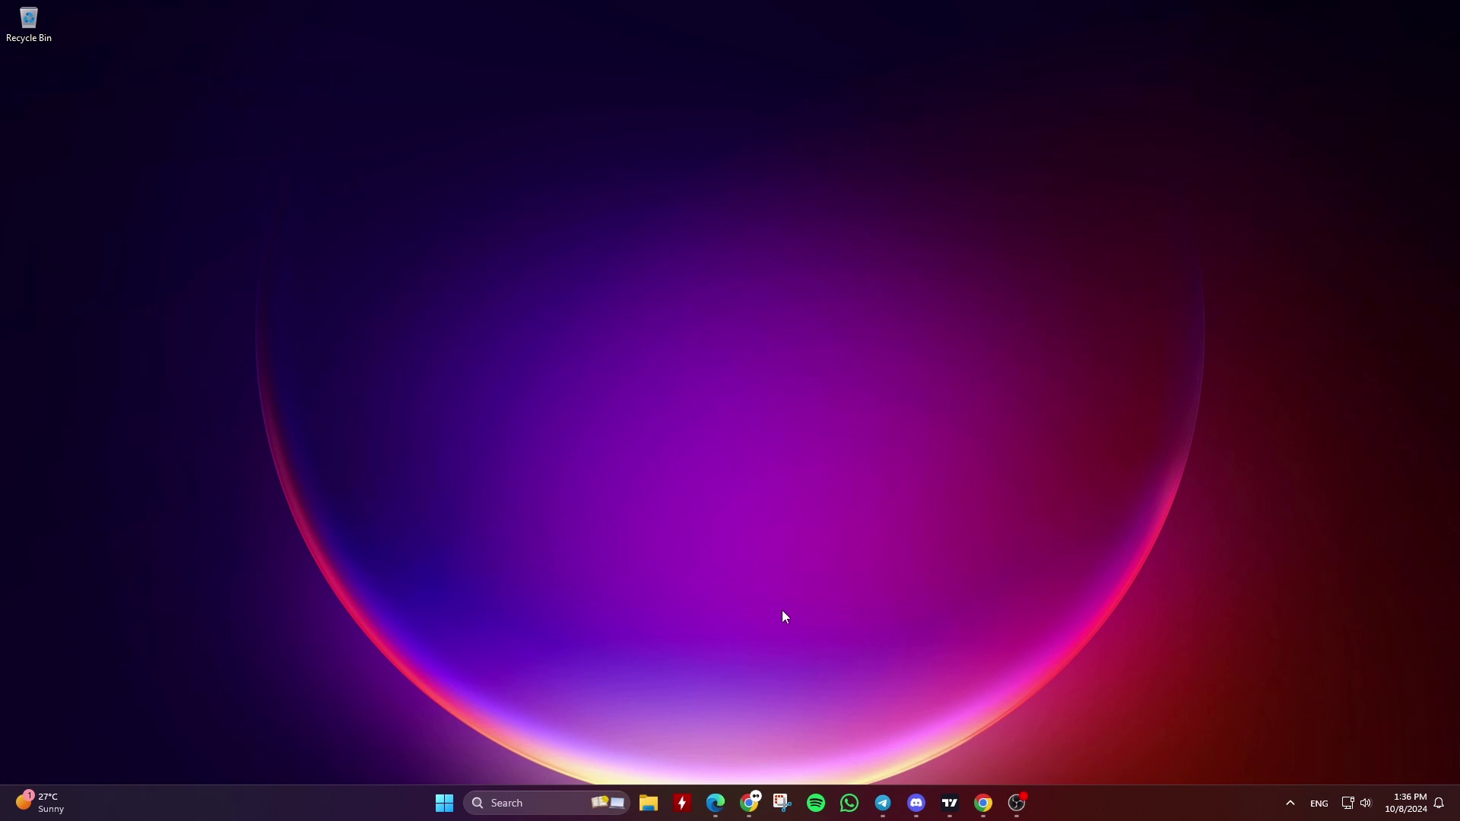
# - Open the Genymobile/scrcpy GitHub repository and its scrcpy v2.7 release page
pyautogui.click(983, 803)
pyautogui.click(502, 106)
pyautogui.click(424, 233)
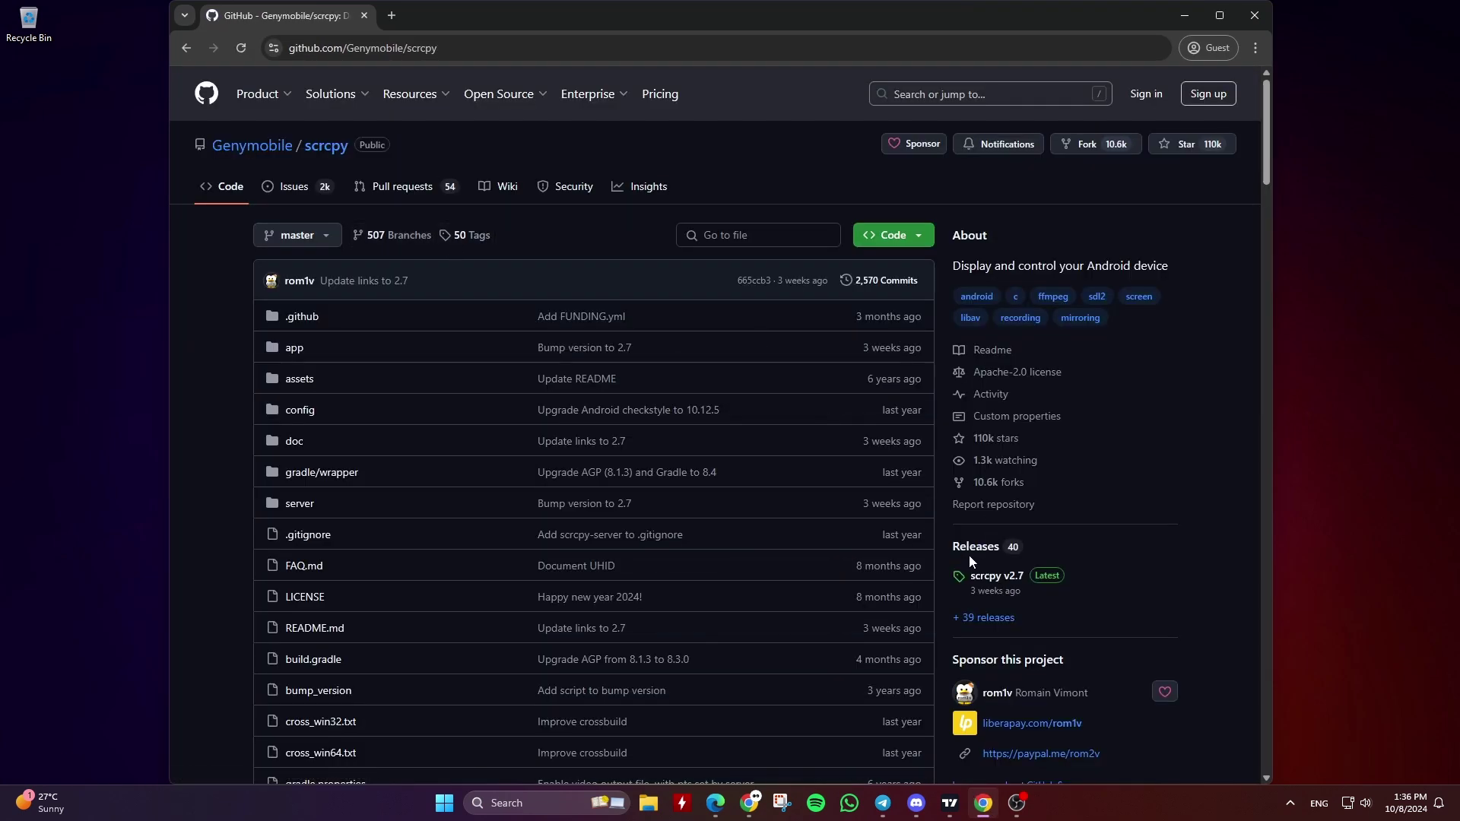
pyautogui.click(997, 578)
# - Download scrcpy-win64-v2.7.zip to the Desktop, then minimize Chrome
pyautogui.scroll(-10, 891, 559)
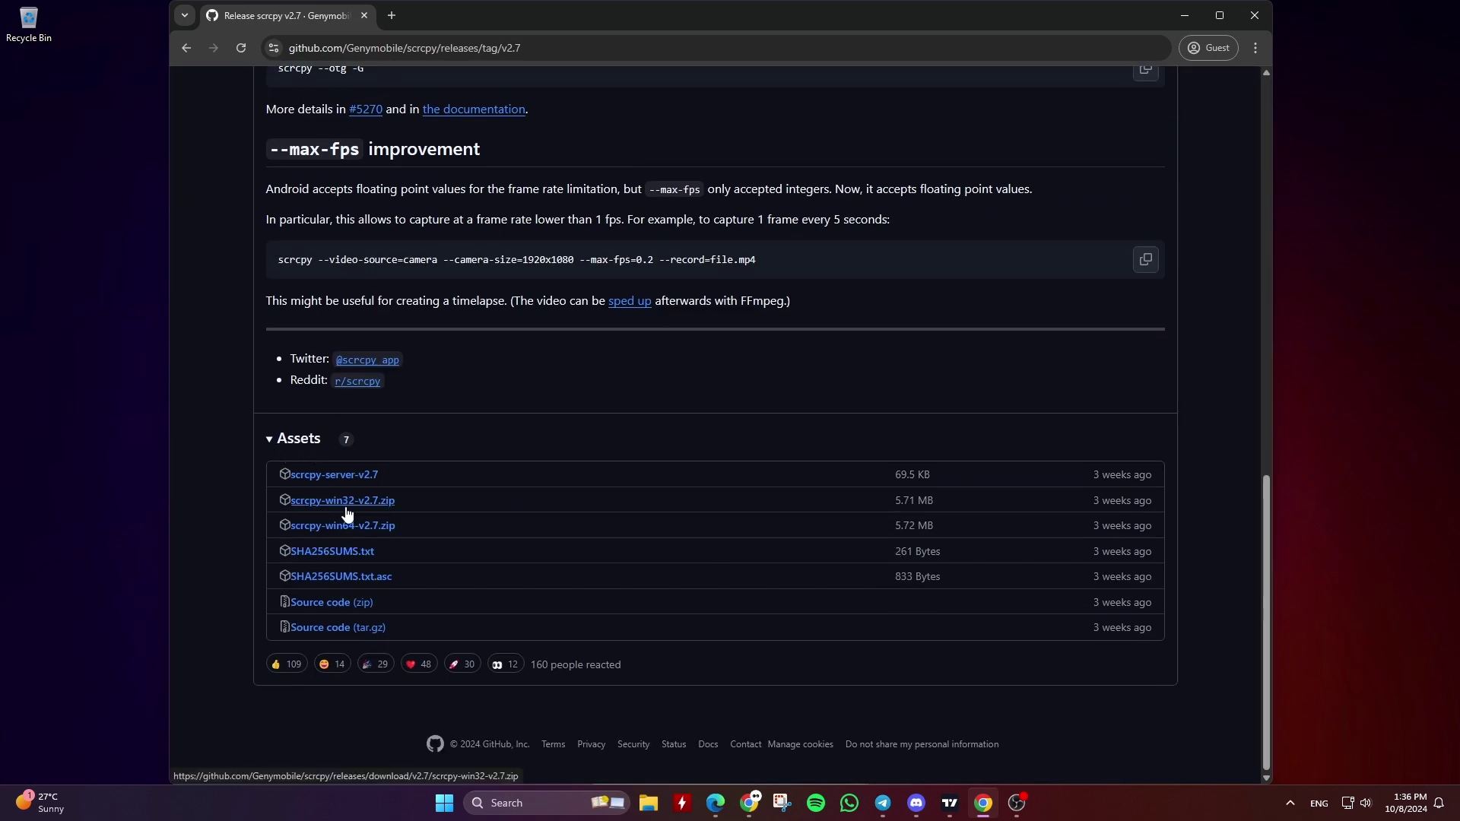
pyautogui.click(351, 534)
pyautogui.click(229, 147)
pyautogui.click(768, 378)
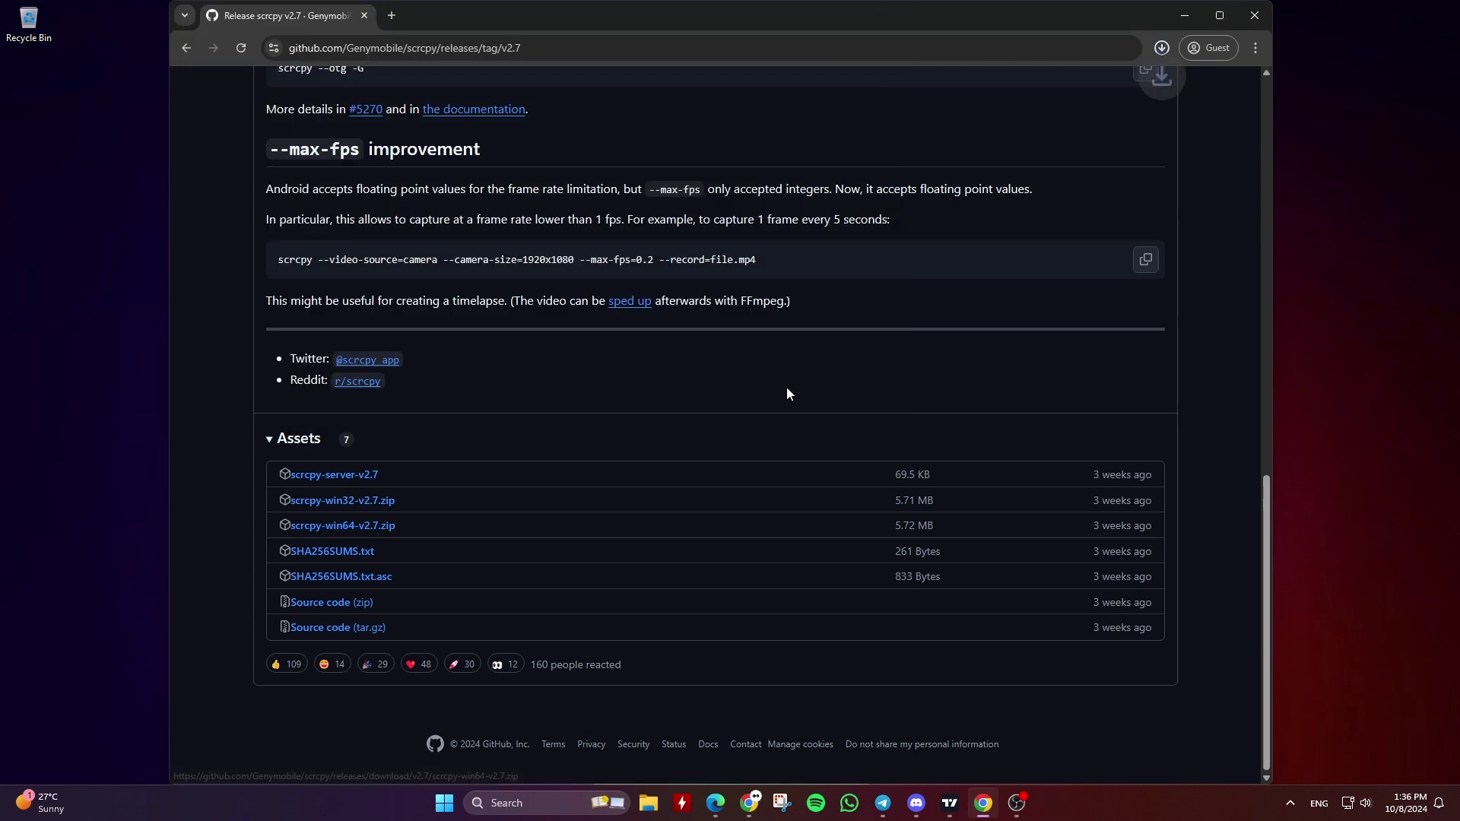
pyautogui.click(1185, 15)
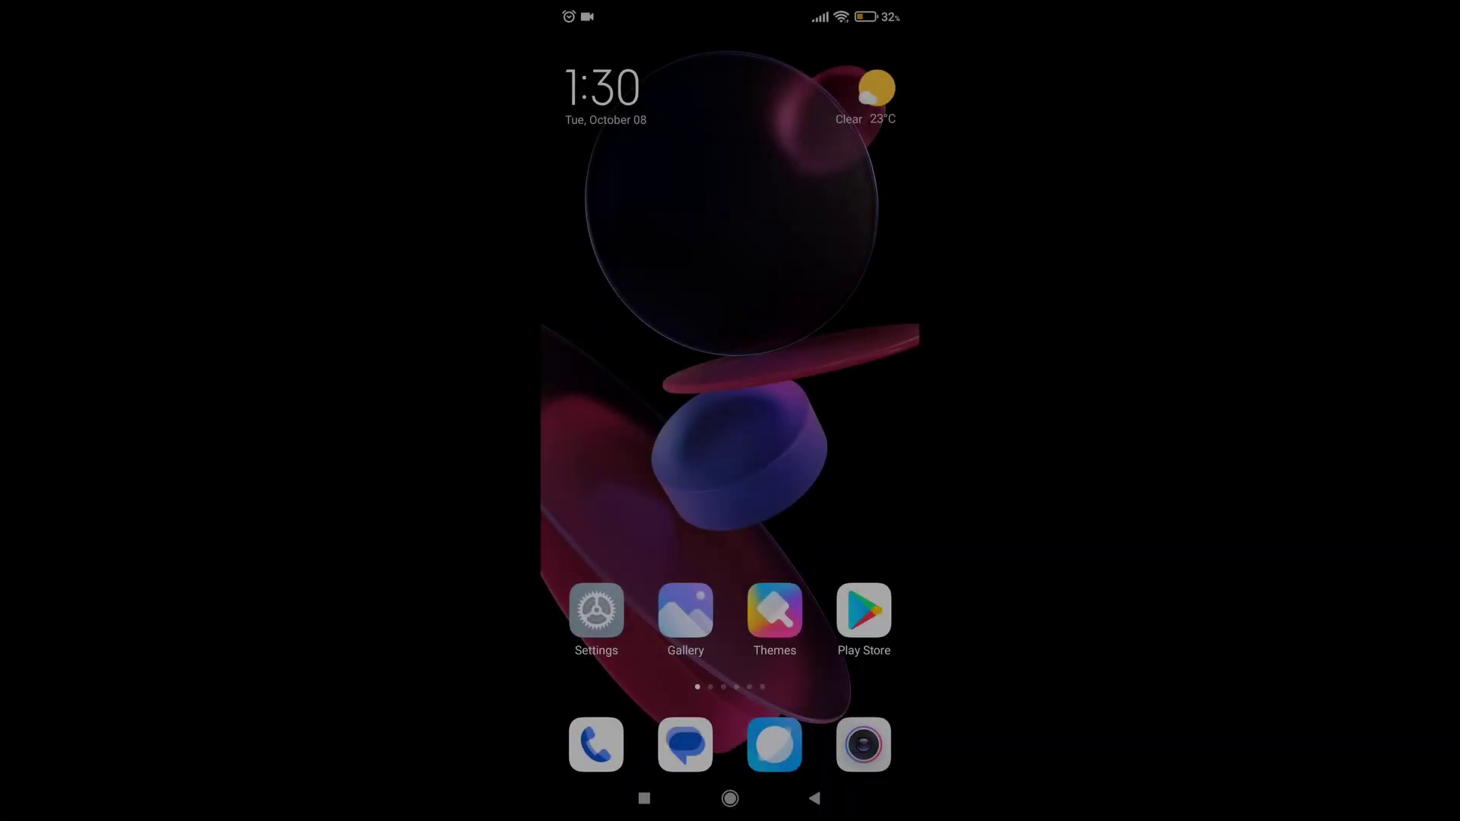
# - Tap MIUI version in About phone until developer mode unlocks, then return to the Settings list
pyautogui.click(597, 610)
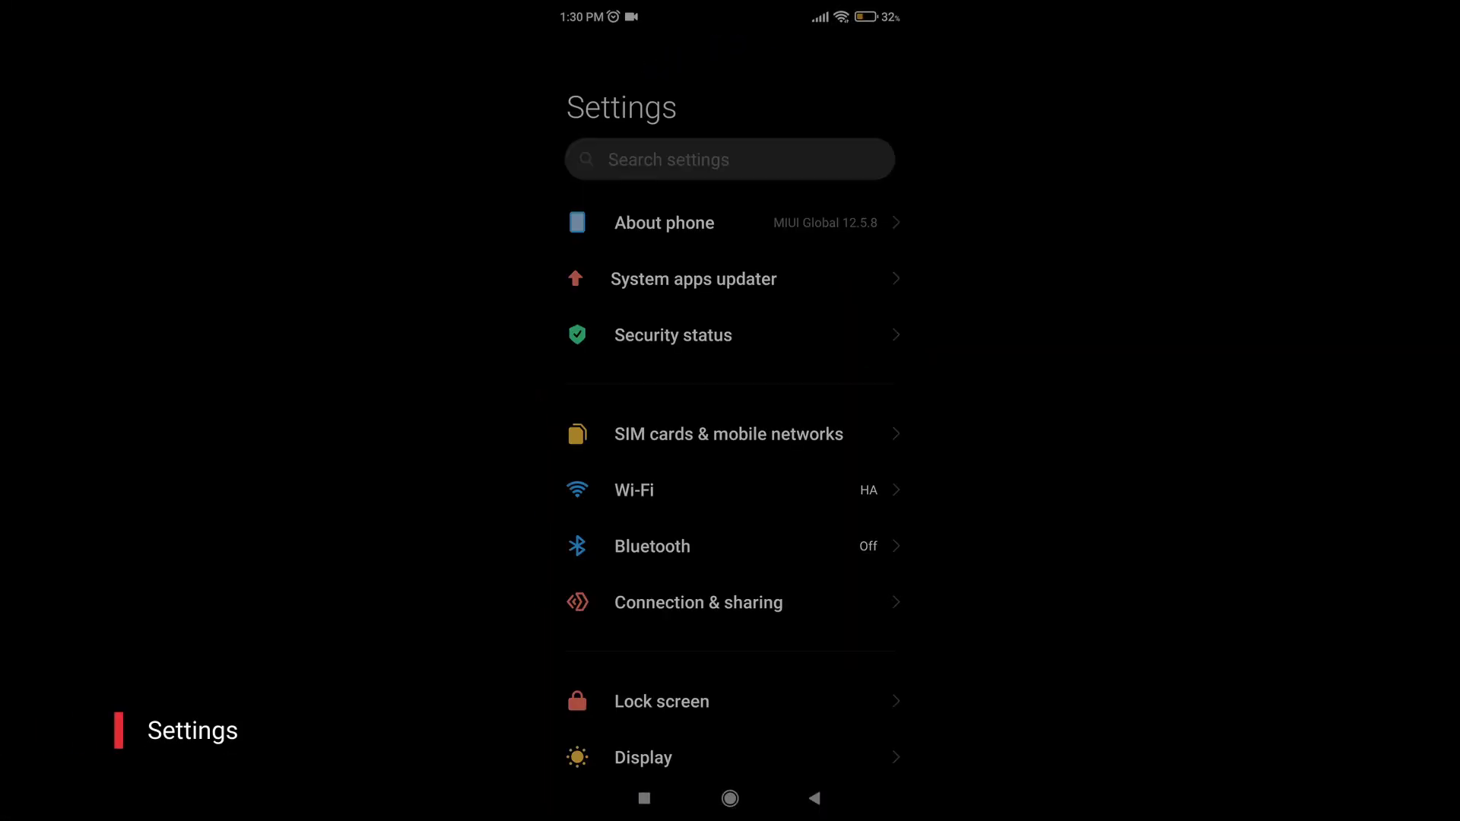
pyautogui.click(664, 223)
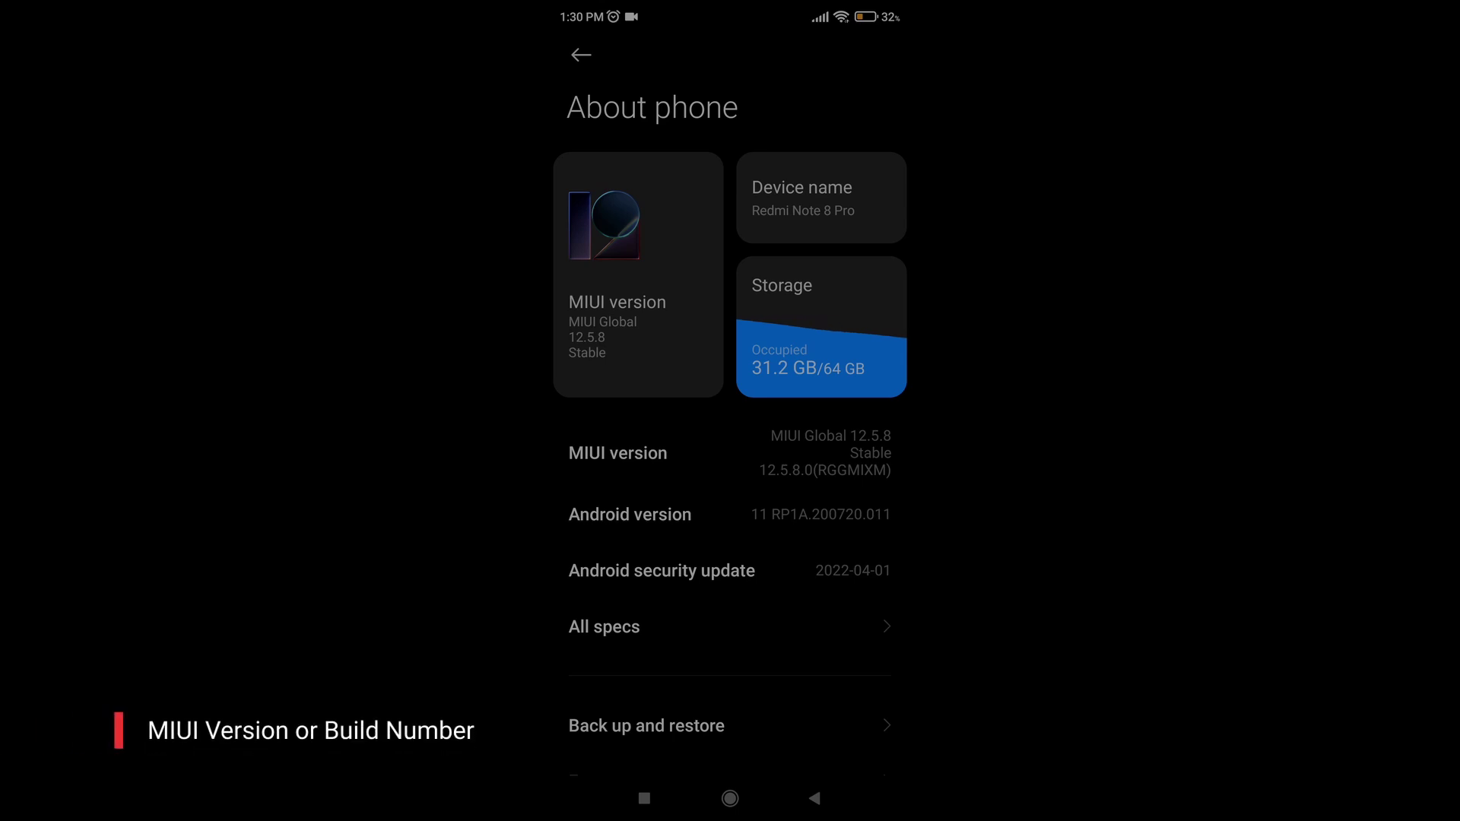
pyautogui.click(617, 453)
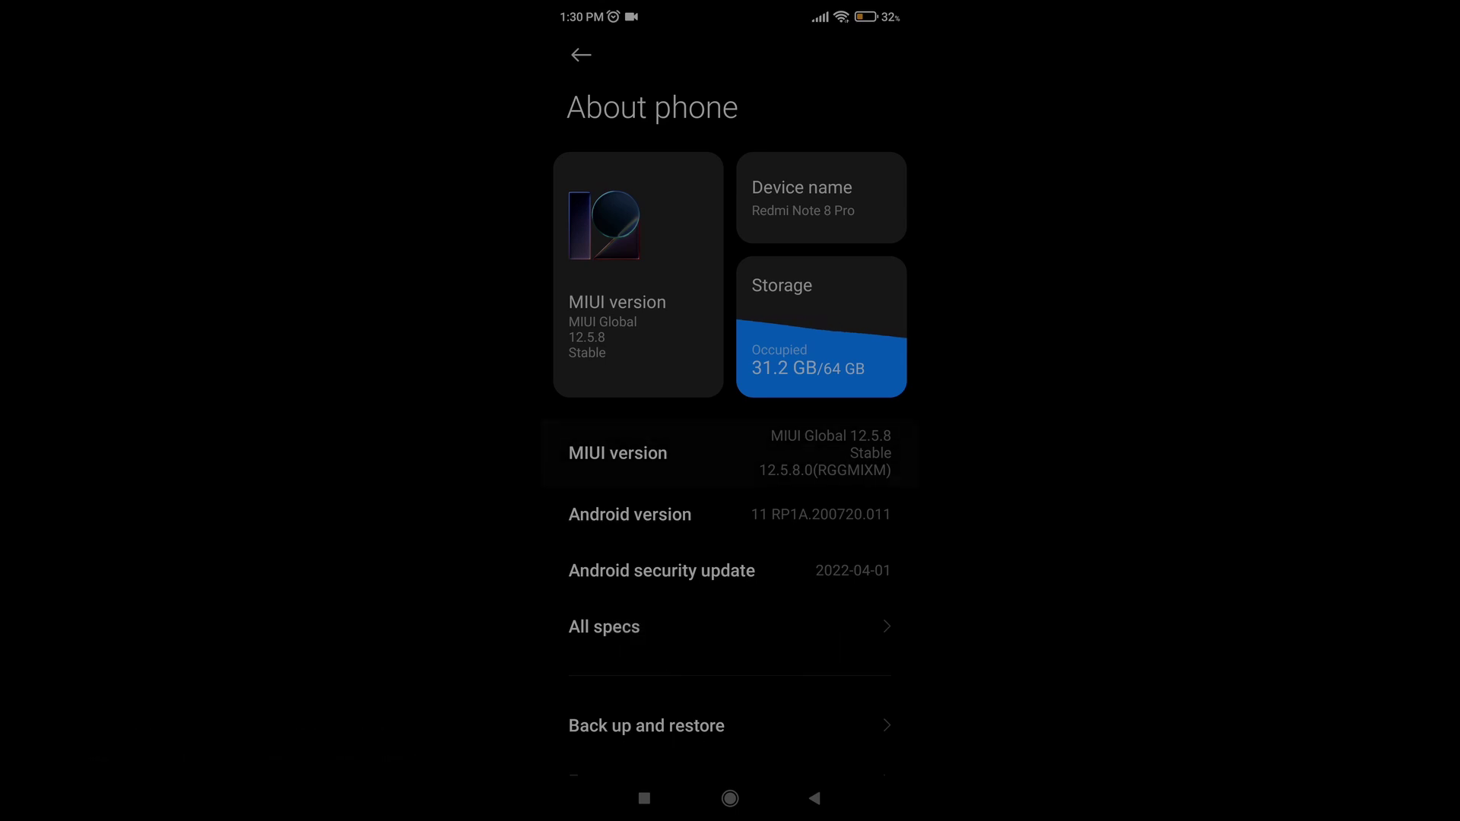
pyautogui.click(617, 452)
pyautogui.doubleClick(618, 452)
pyautogui.click(581, 55)
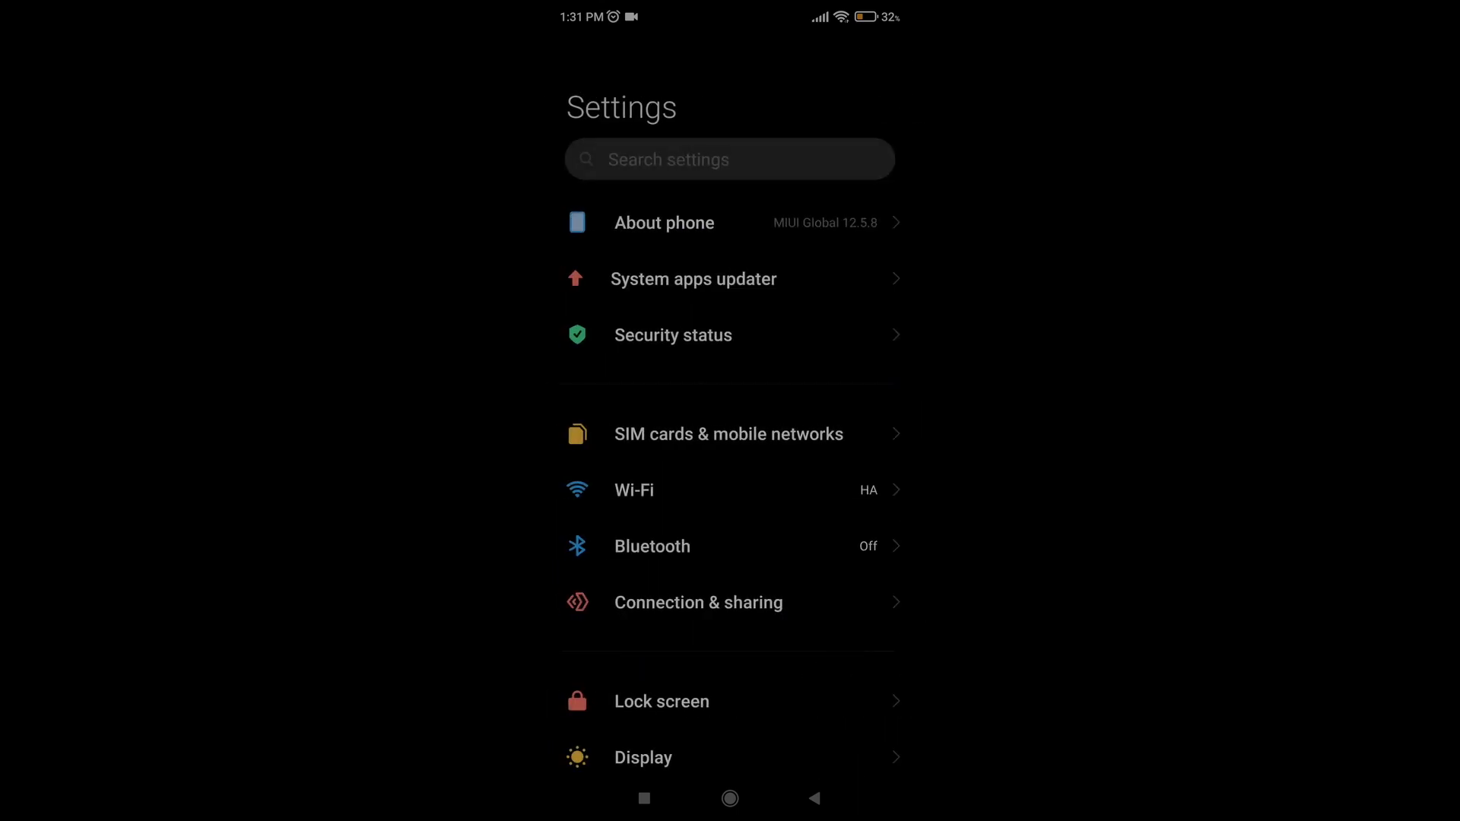
pyautogui.scroll(-10, 730, 453)
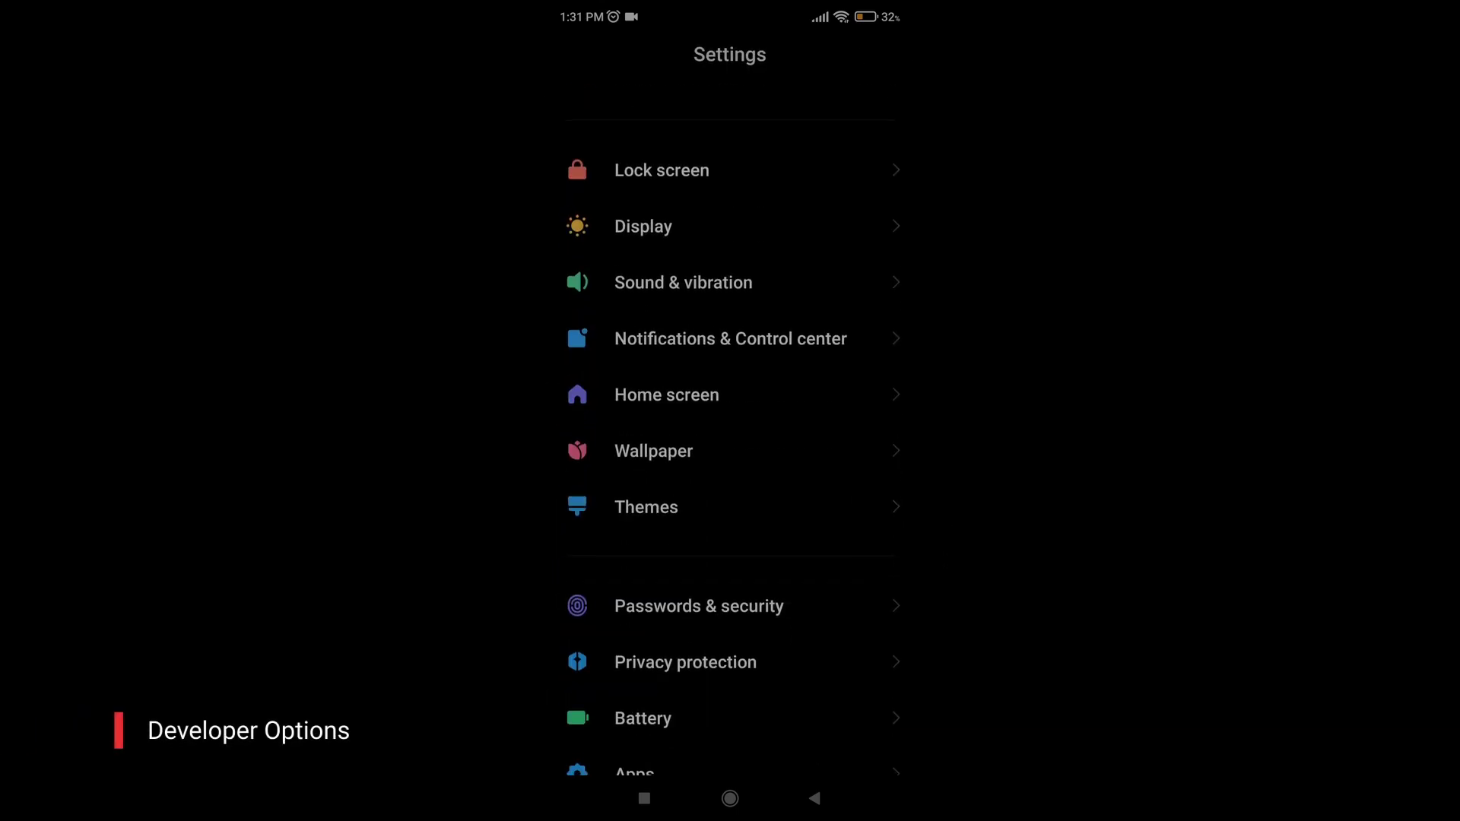
pyautogui.scroll(-3, 730, 453)
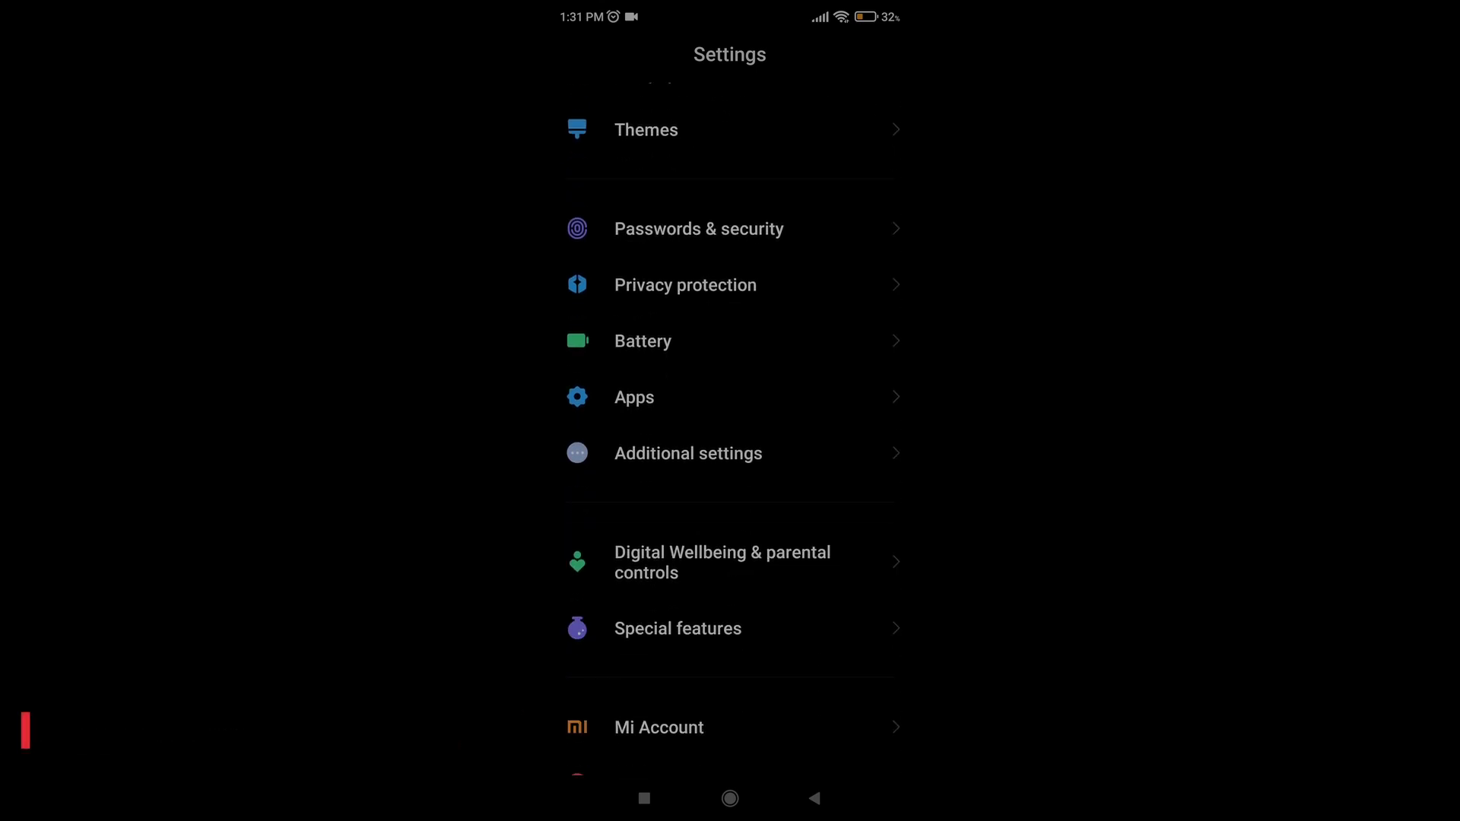
# - In Additional settings > Developer options, turn on USB debugging after accepting the risk warning
pyautogui.click(688, 453)
pyautogui.scroll(-4, 730, 381)
pyautogui.click(639, 489)
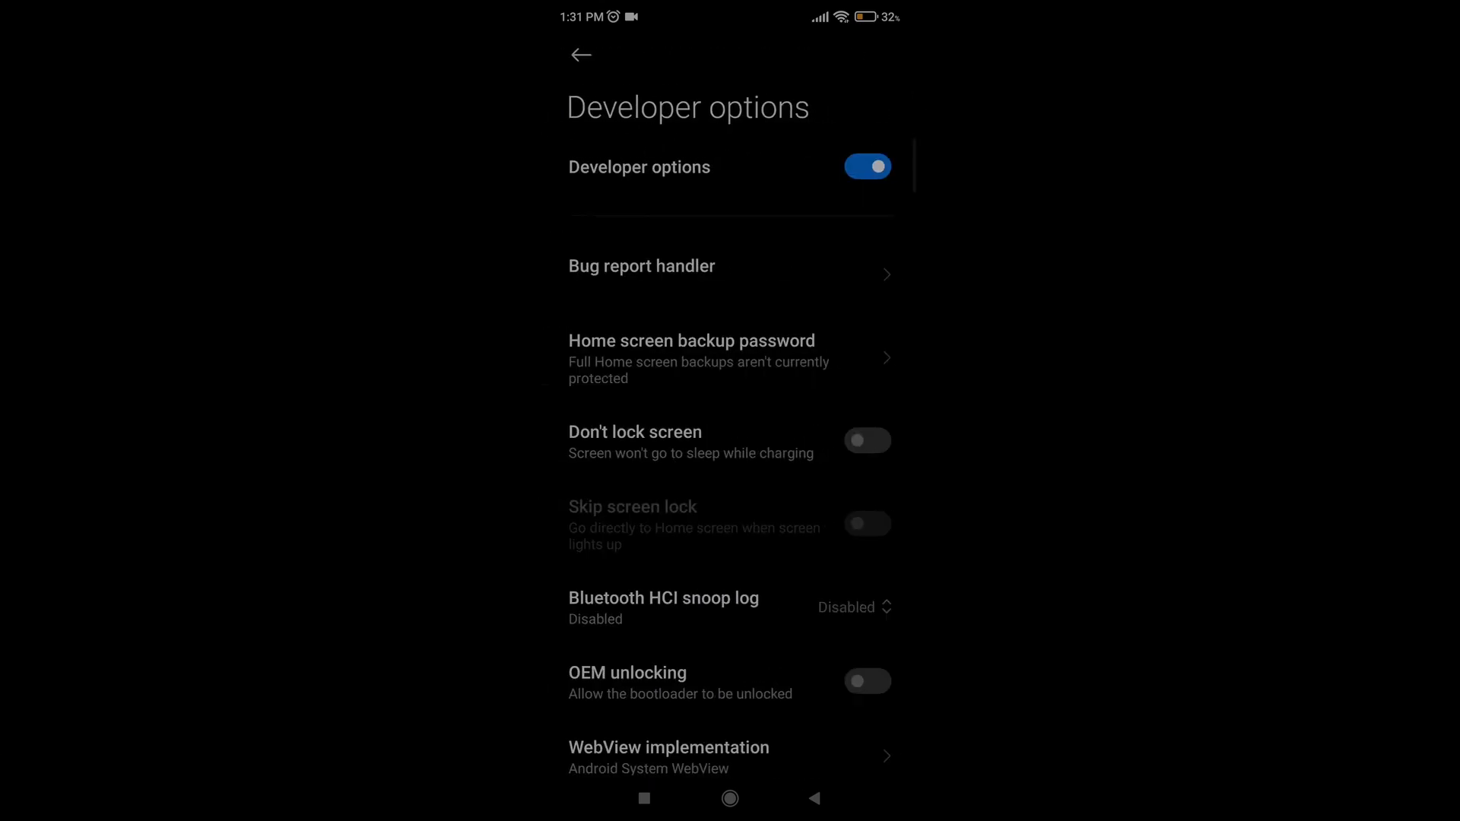
pyautogui.scroll(-2, 731, 426)
pyautogui.scroll(-7, 731, 426)
pyautogui.scroll(-4, 731, 426)
pyautogui.click(868, 415)
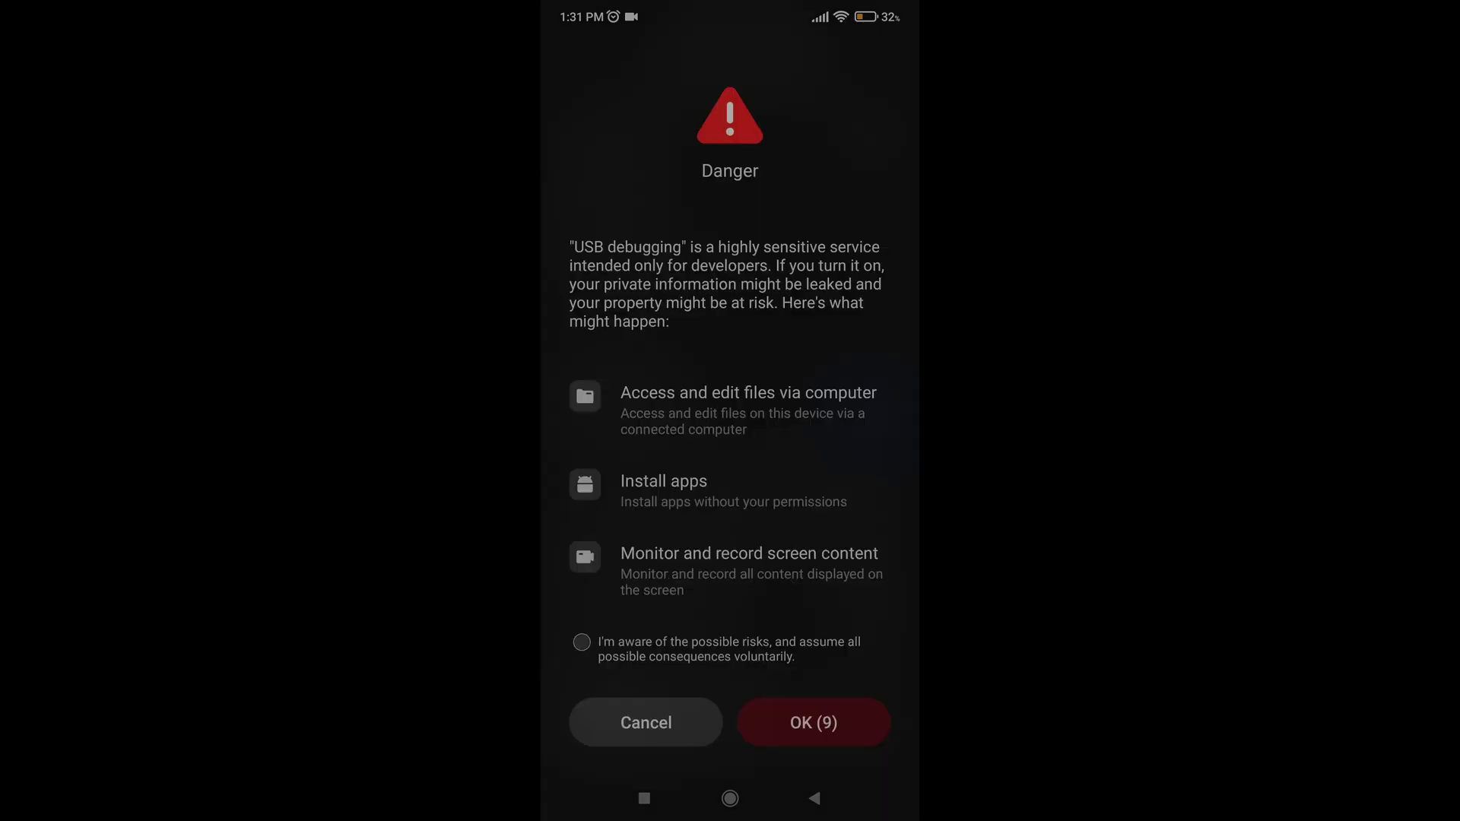
pyautogui.click(582, 643)
pyautogui.click(814, 722)
# - Try switching on USB debugging (Security settings), which stays off
pyautogui.scroll(-1, 730, 456)
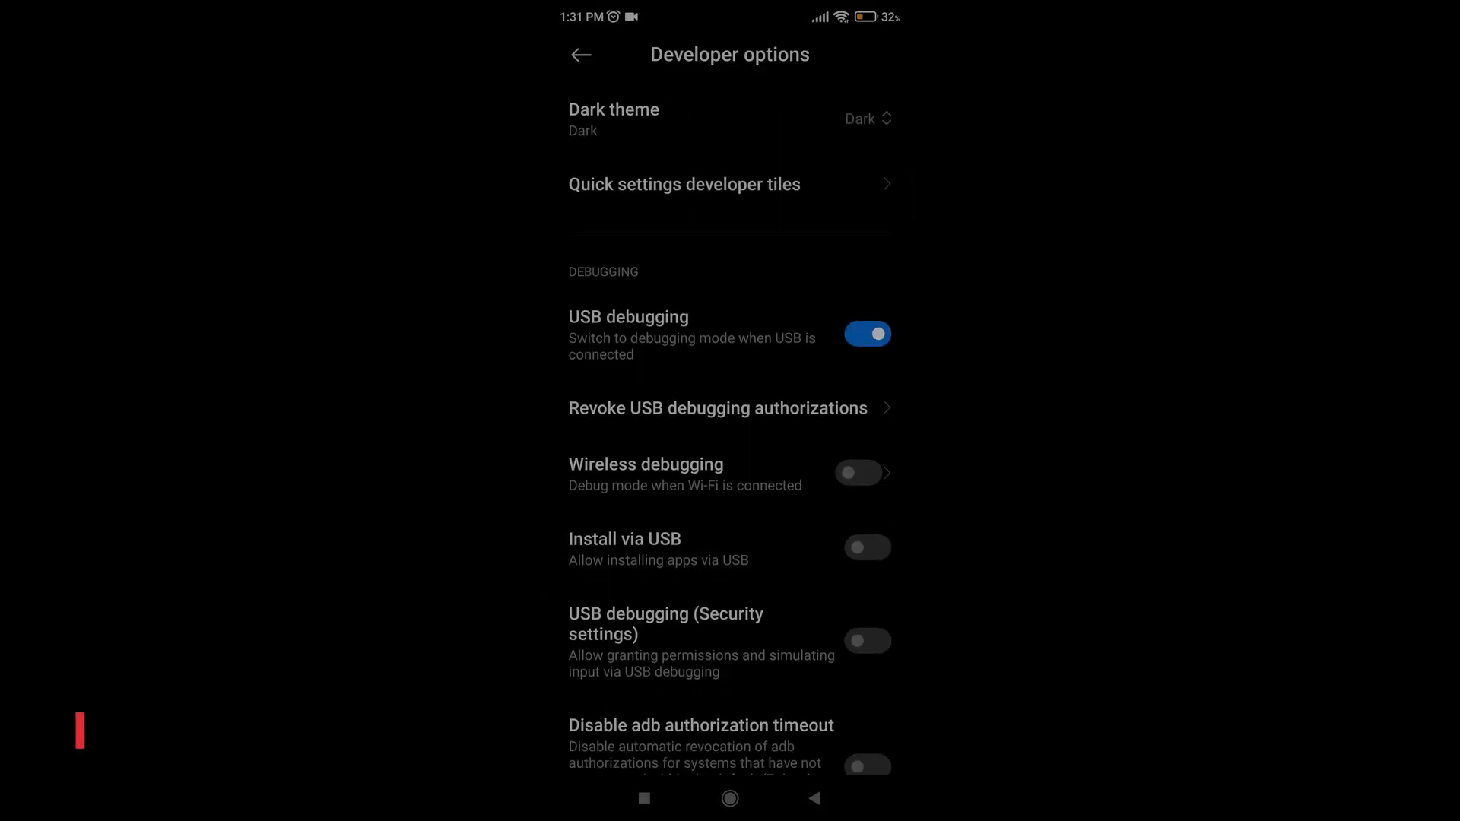
pyautogui.scroll(-1, 730, 456)
pyautogui.click(868, 613)
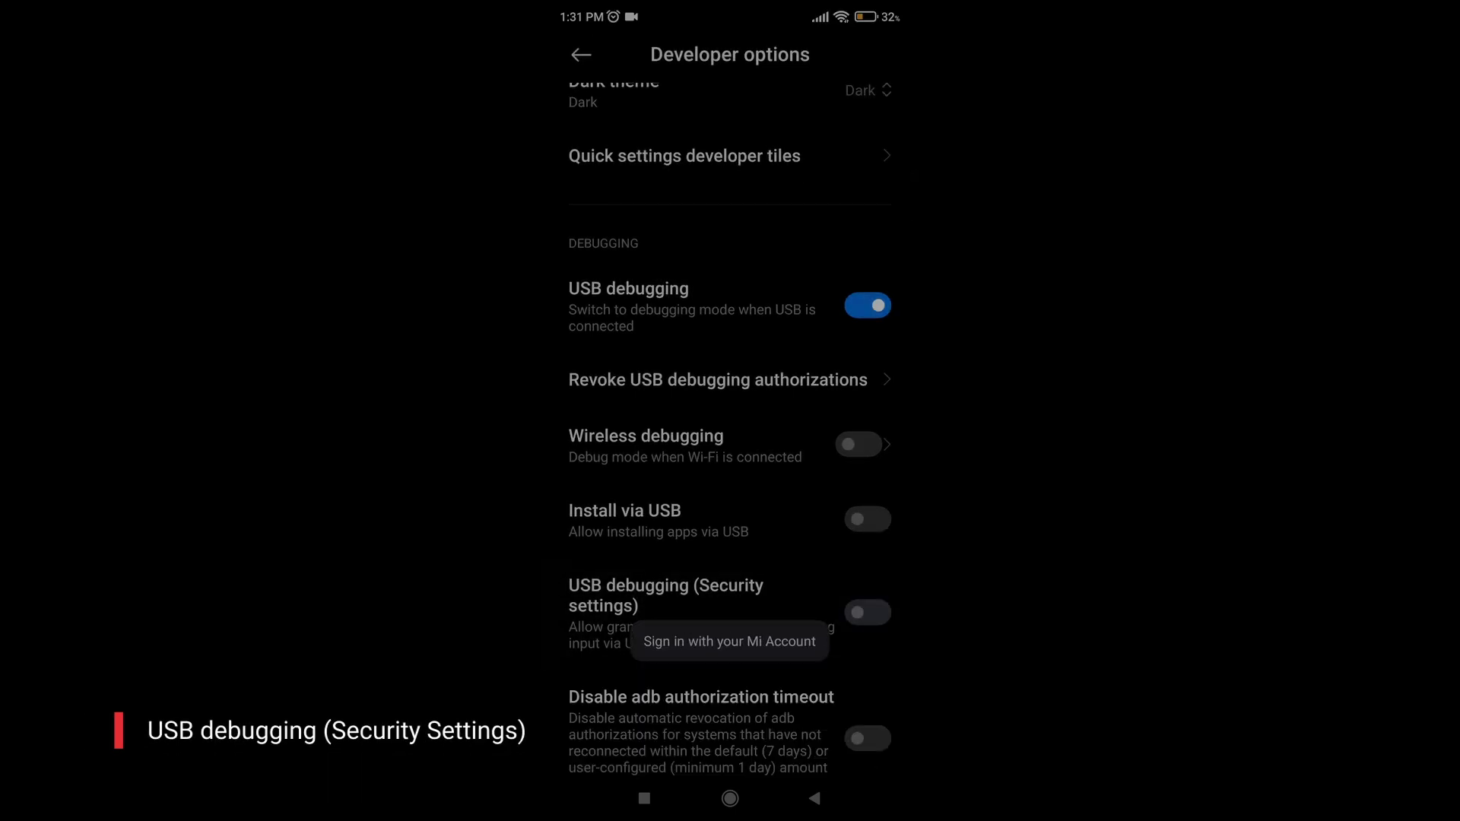
pyautogui.scroll(-1, 730, 457)
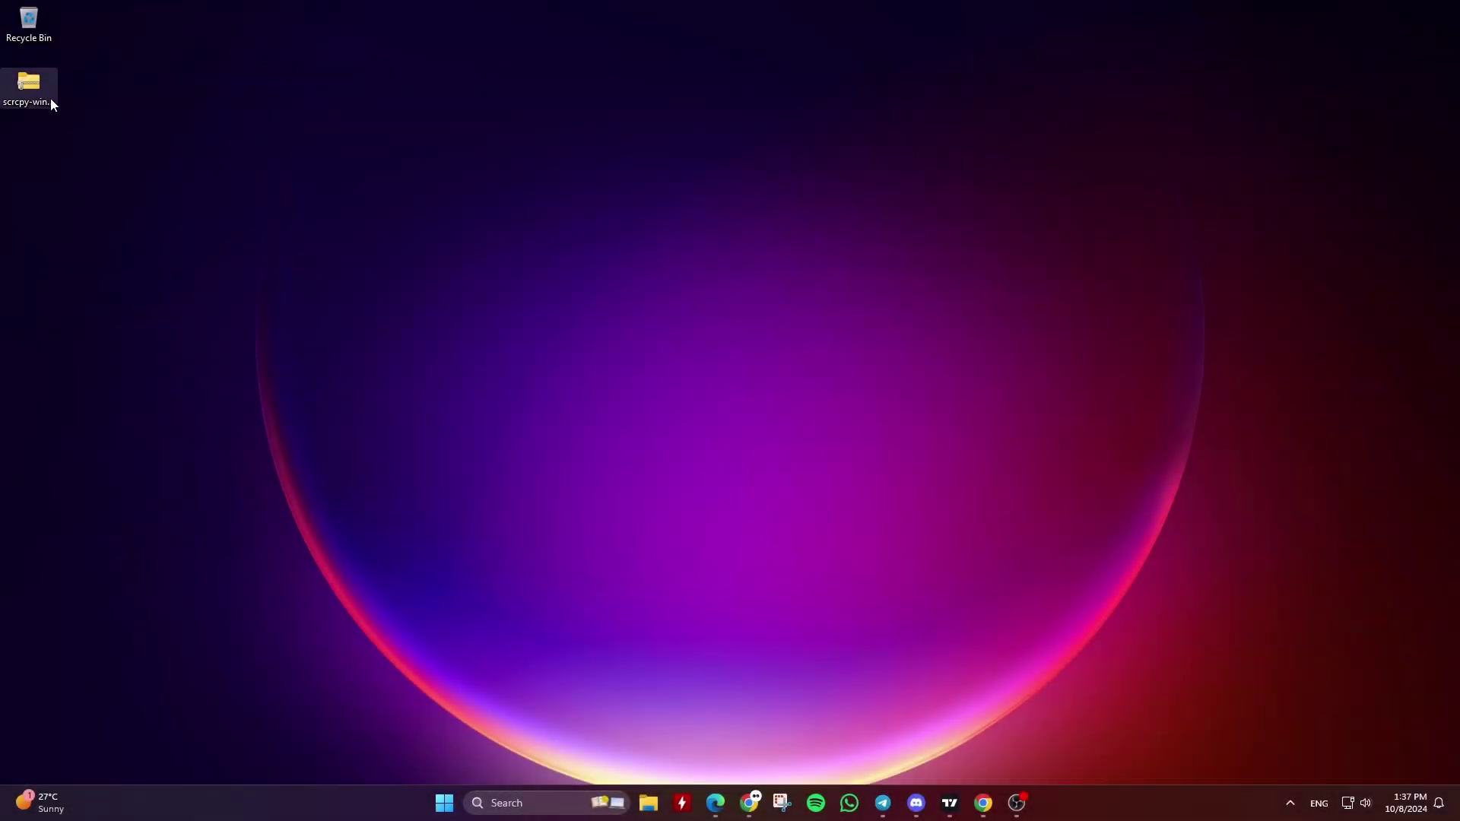
# - Extract all files from the scrcpy zip and move the zip to the Recycle Bin
pyautogui.rightClick(48, 97)
pyautogui.click(128, 230)
pyautogui.click(863, 545)
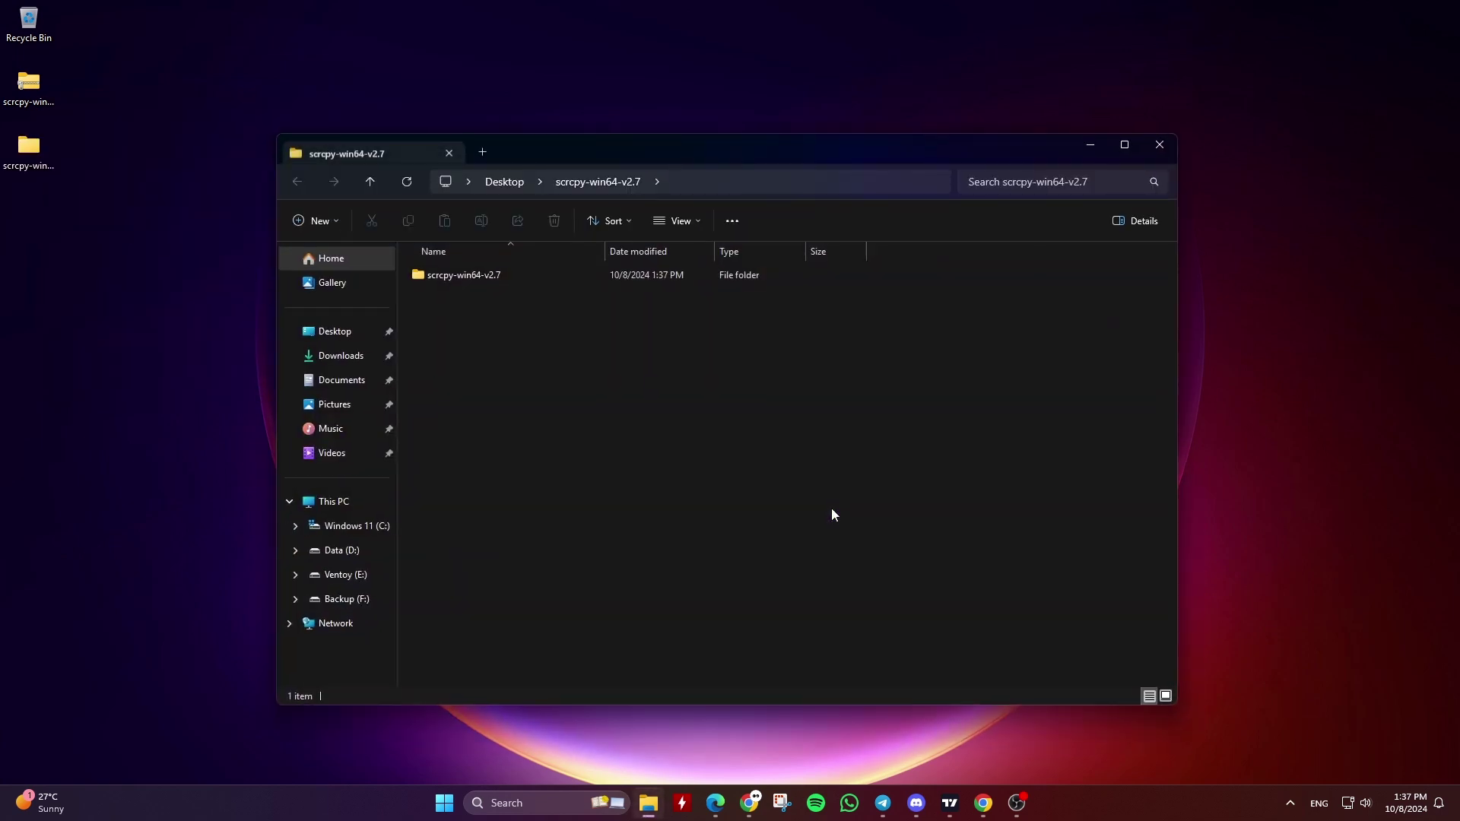
pyautogui.click(1159, 145)
pyautogui.moveTo(28, 83); pyautogui.dragTo(25, 46)
# - Bring the inner scrcpy-win64-v2.7 folder out onto the desktop and check its files
pyautogui.doubleClick(28, 148)
pyautogui.click(472, 278)
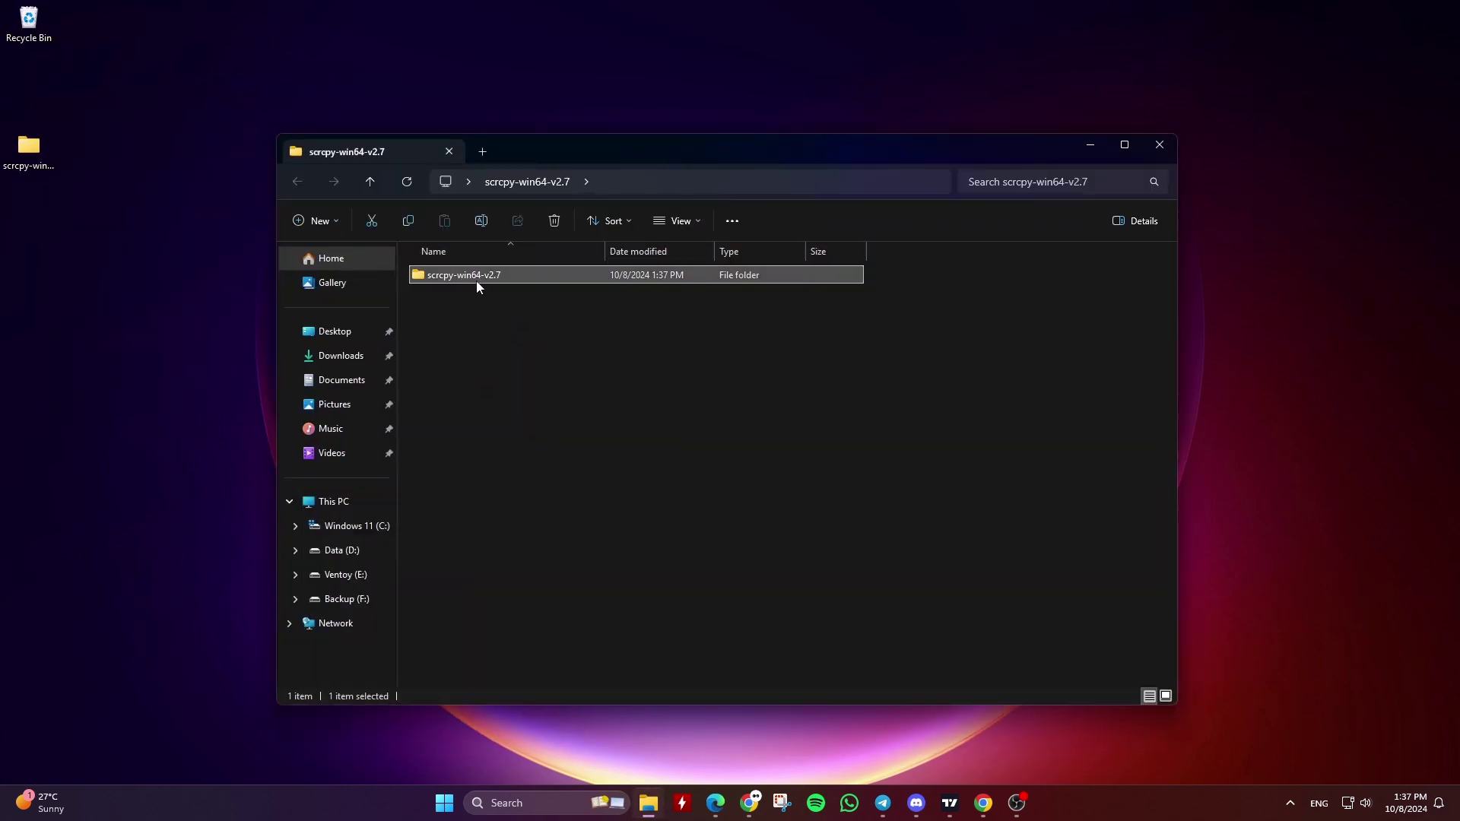
pyautogui.click(449, 152)
pyautogui.doubleClick(42, 169)
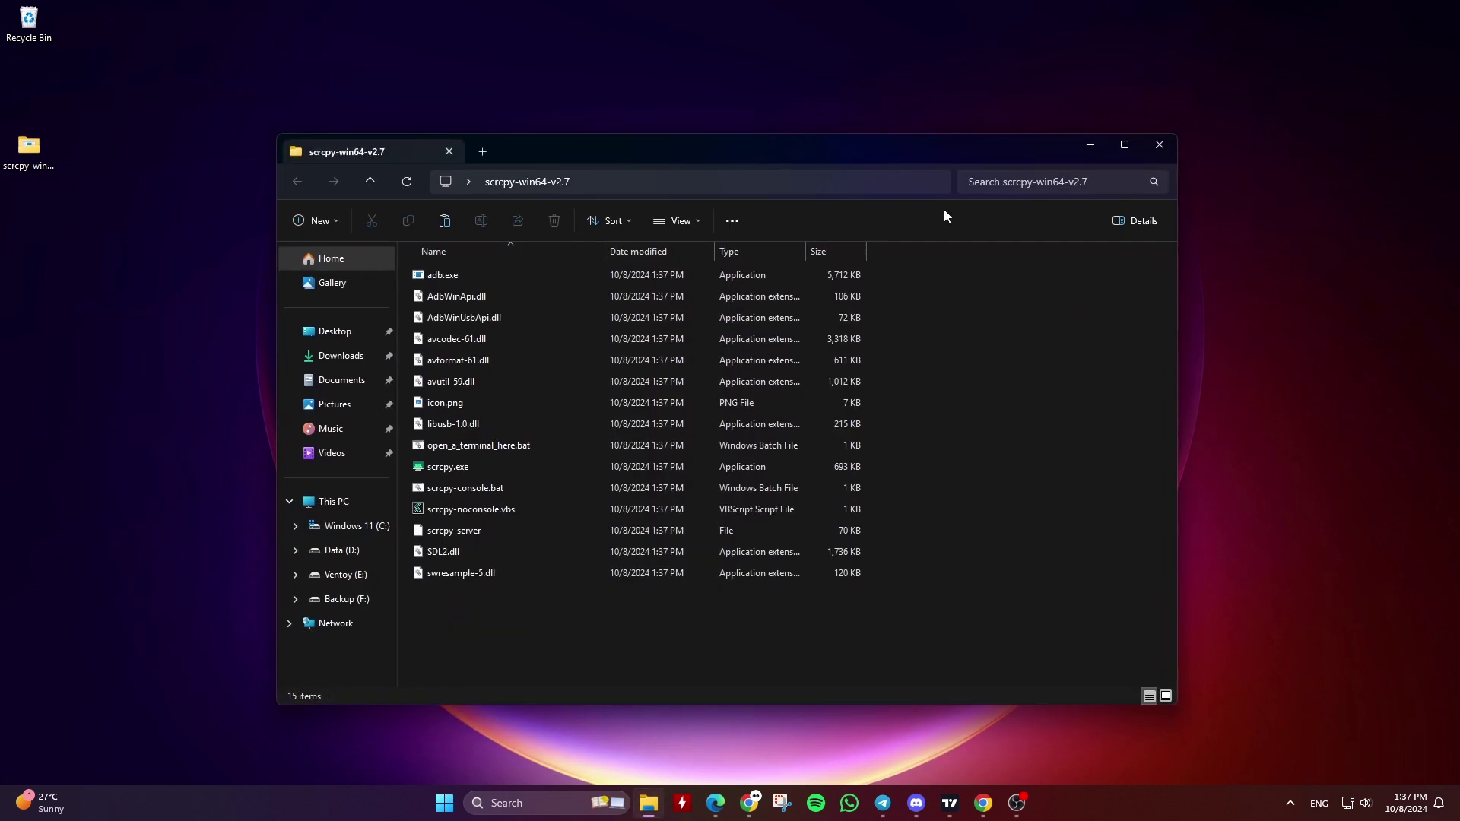
pyautogui.click(1146, 152)
# - Rename the desktop folder to Scrcpy
pyautogui.click(43, 177)
pyautogui.click(35, 177)
pyautogui.press('BackSpace')
pyautogui.press('BackSpace')
pyautogui.press('BackSpace')
pyautogui.press('BackSpace')
pyautogui.press('BackSpace')
pyautogui.press('BackSpace')
pyautogui.press('BackSpace')
pyautogui.press('Delete')
pyautogui.press('Delete')
pyautogui.press('Delete')
pyautogui.press('Delete')
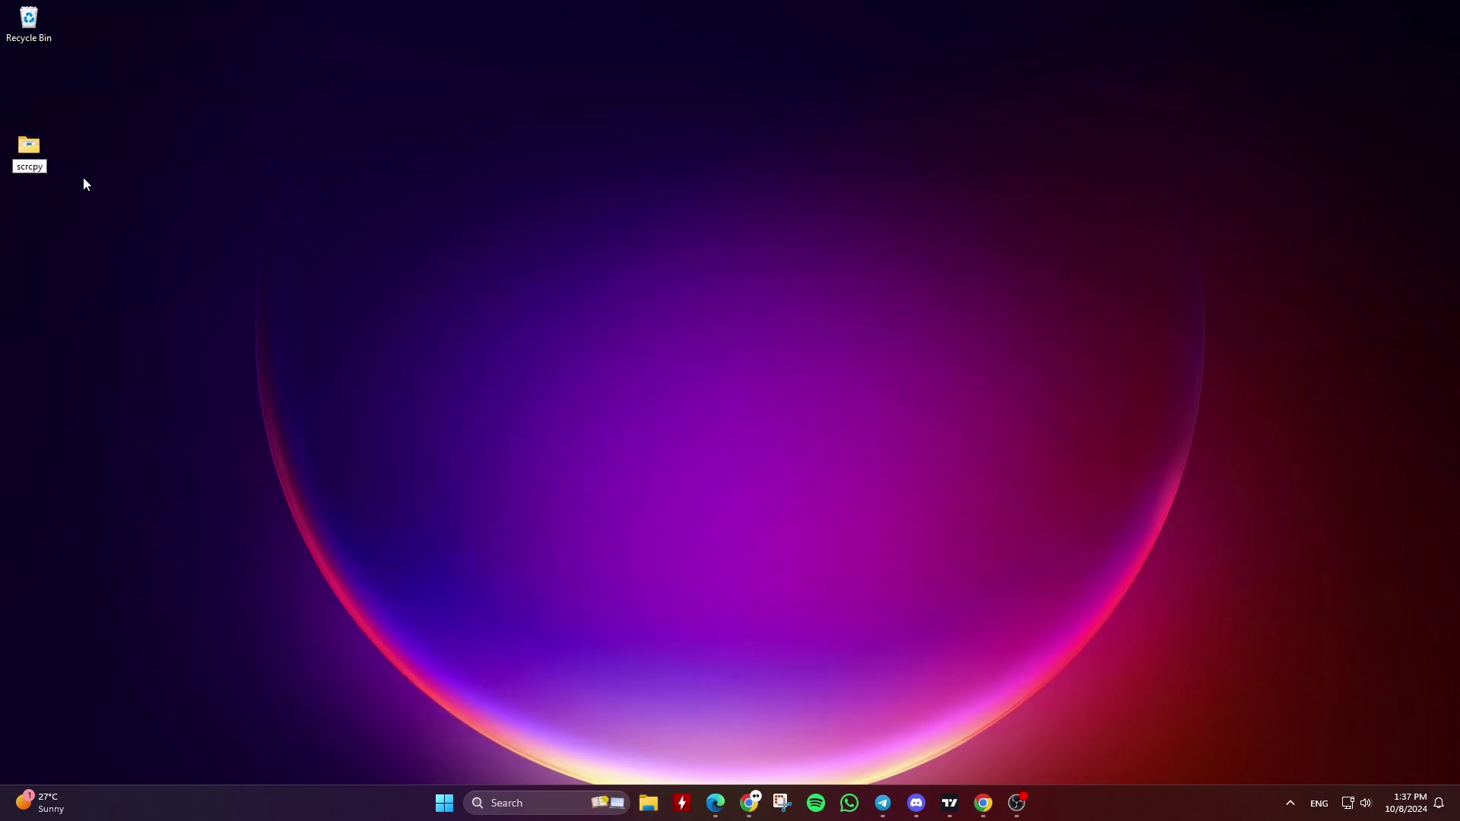
pyautogui.press('BackSpace')
pyautogui.write('S')
pyautogui.press('Return')
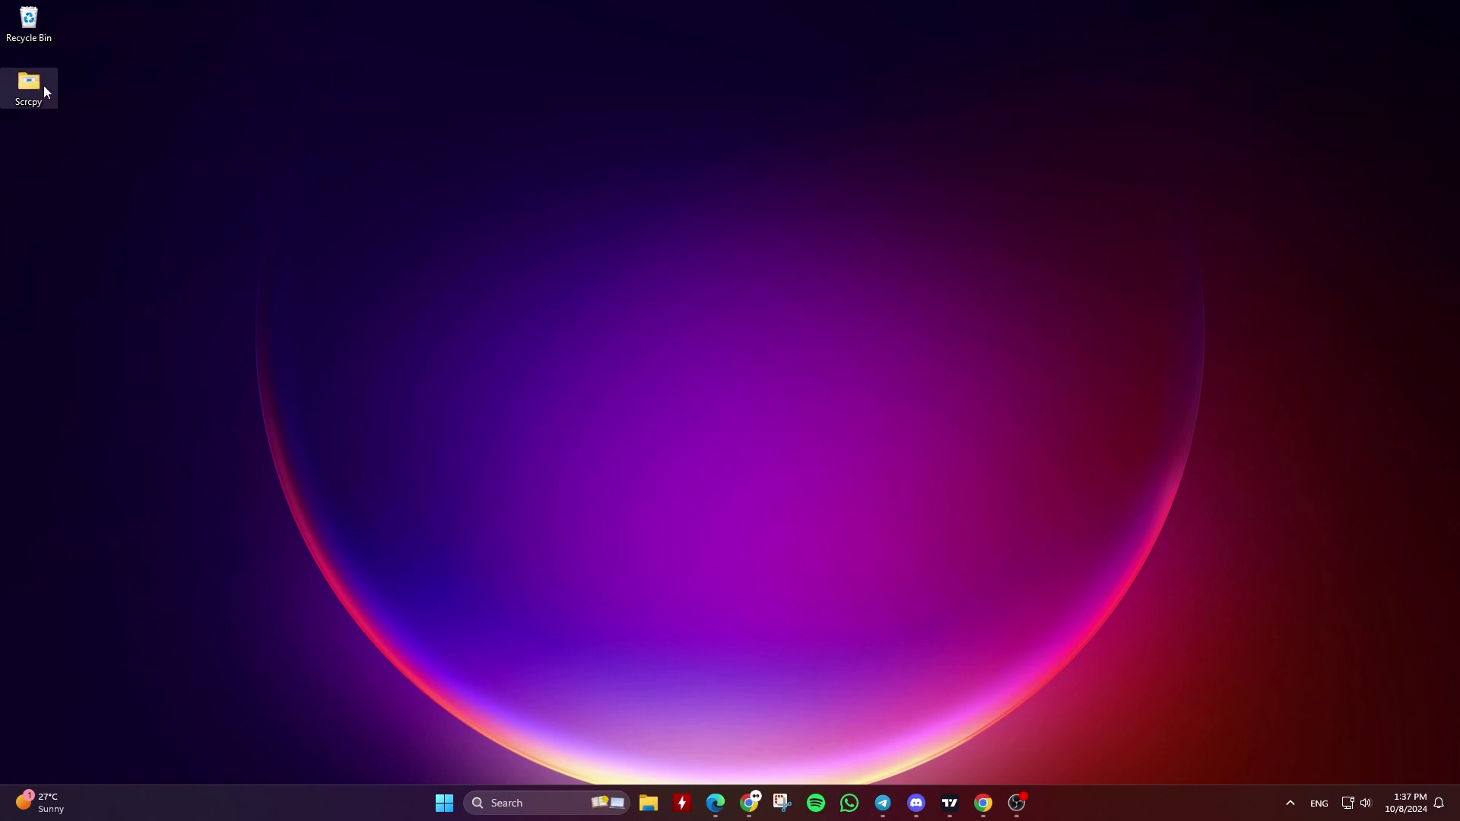
# - Paste the Scrcpy folder into C:\Program Files, granting administrator permission
pyautogui.click(648, 803)
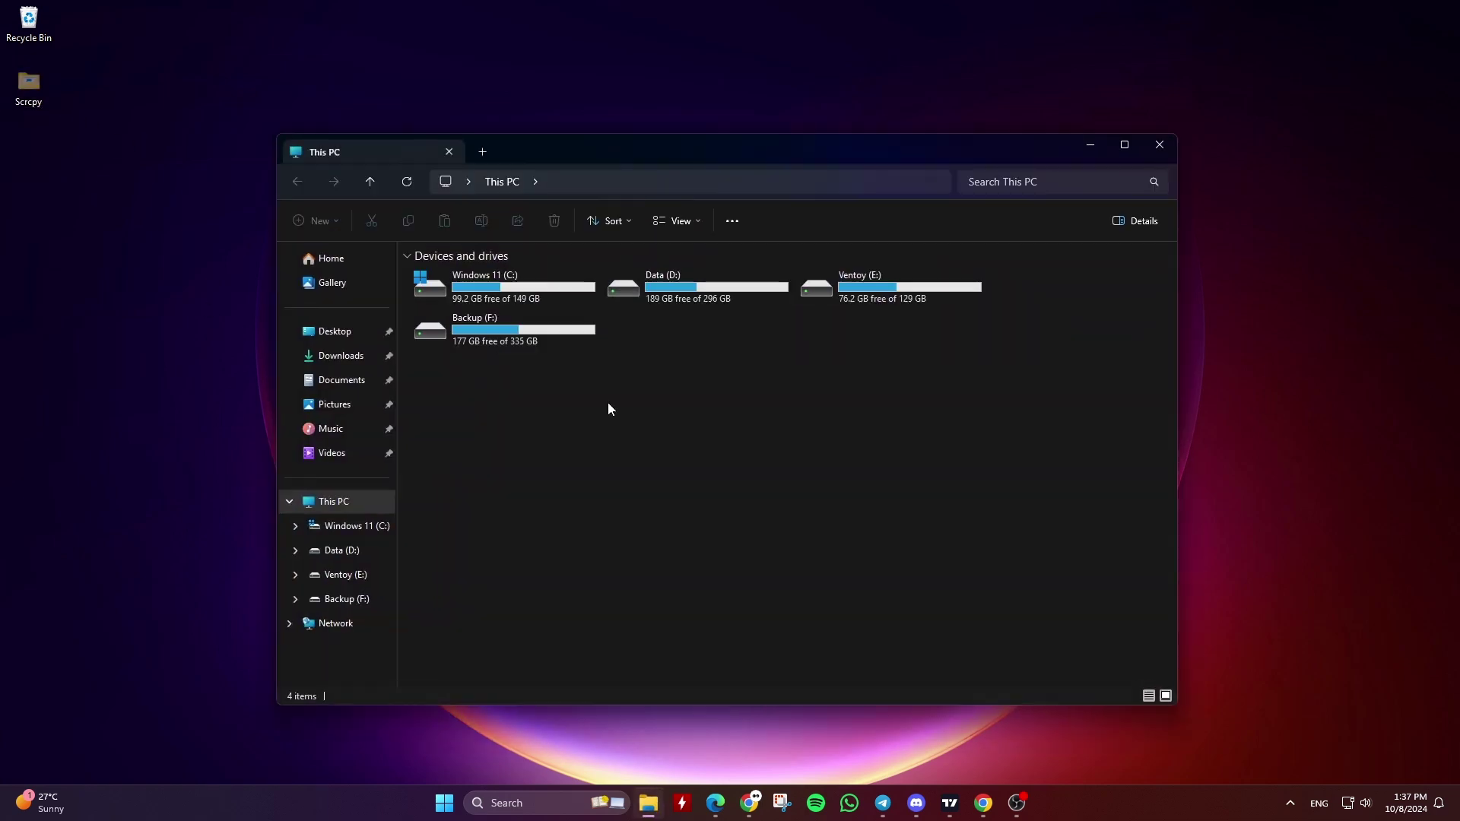
pyautogui.doubleClick(563, 296)
pyautogui.doubleClick(612, 278)
pyautogui.hotkey('ctrl', 'v')
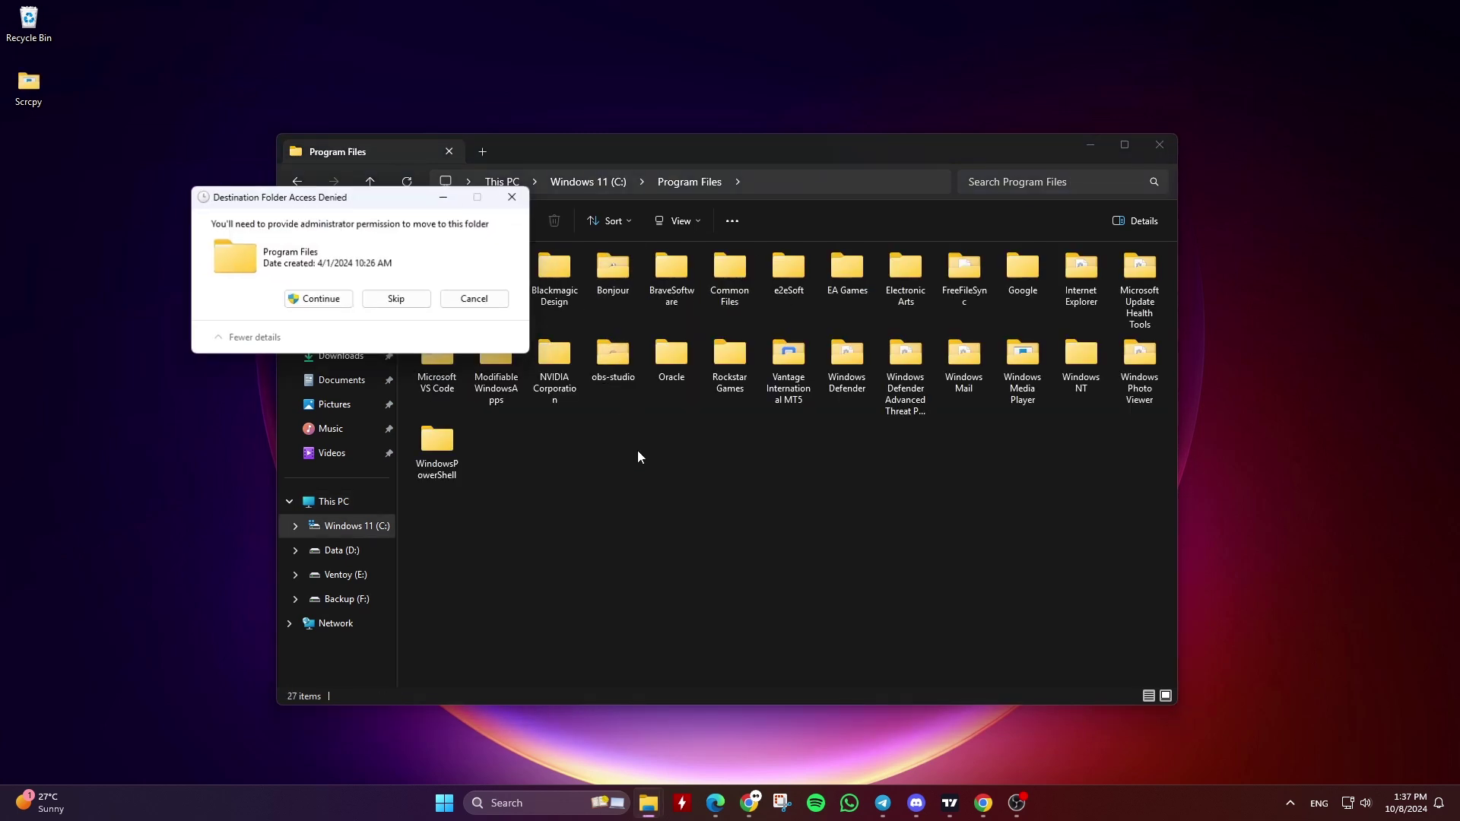
pyautogui.click(334, 302)
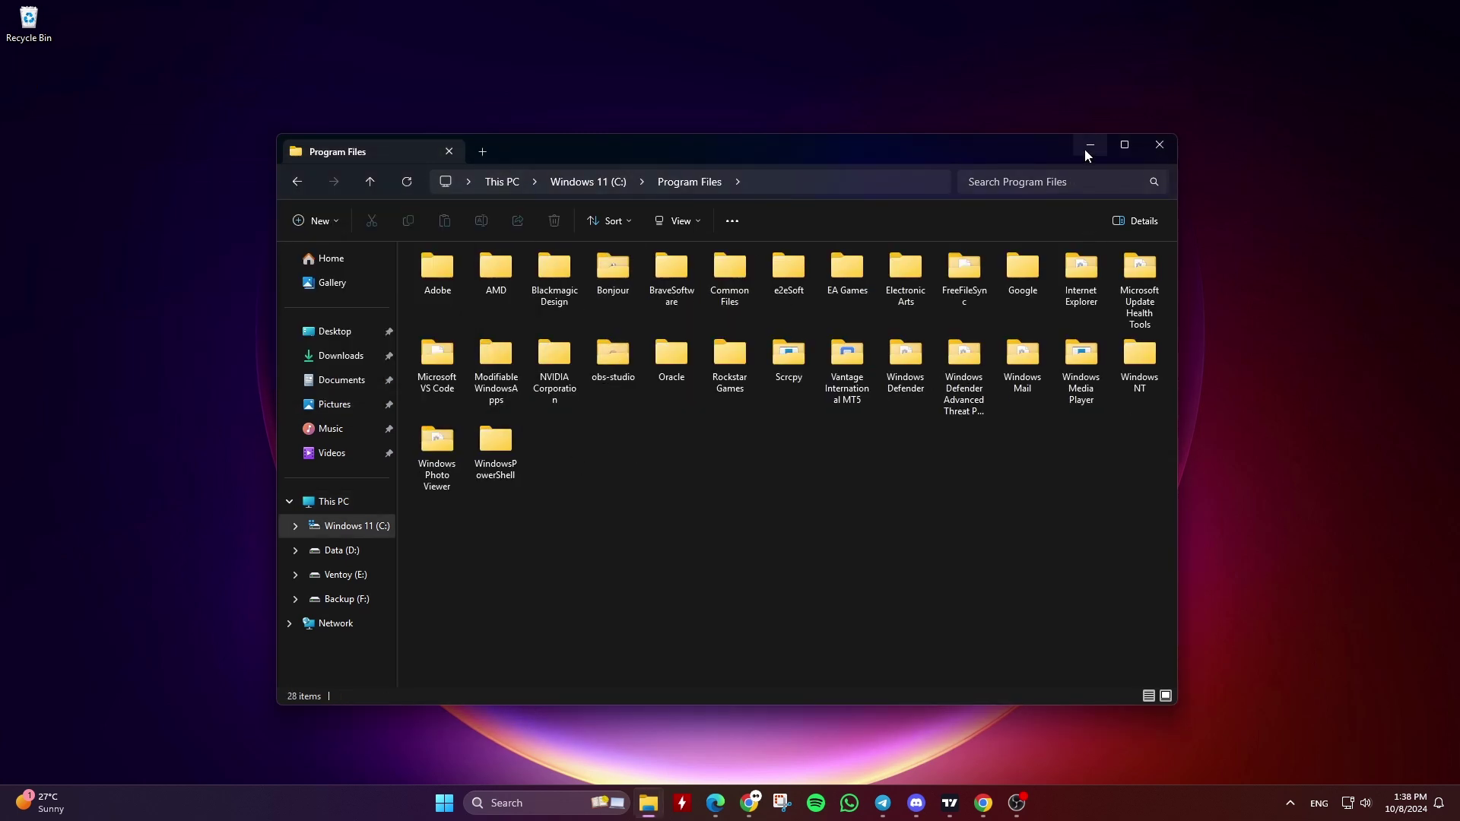
# - Copy the folder path C:\Program Files\Scrcpy from the address bar
pyautogui.doubleClick(783, 356)
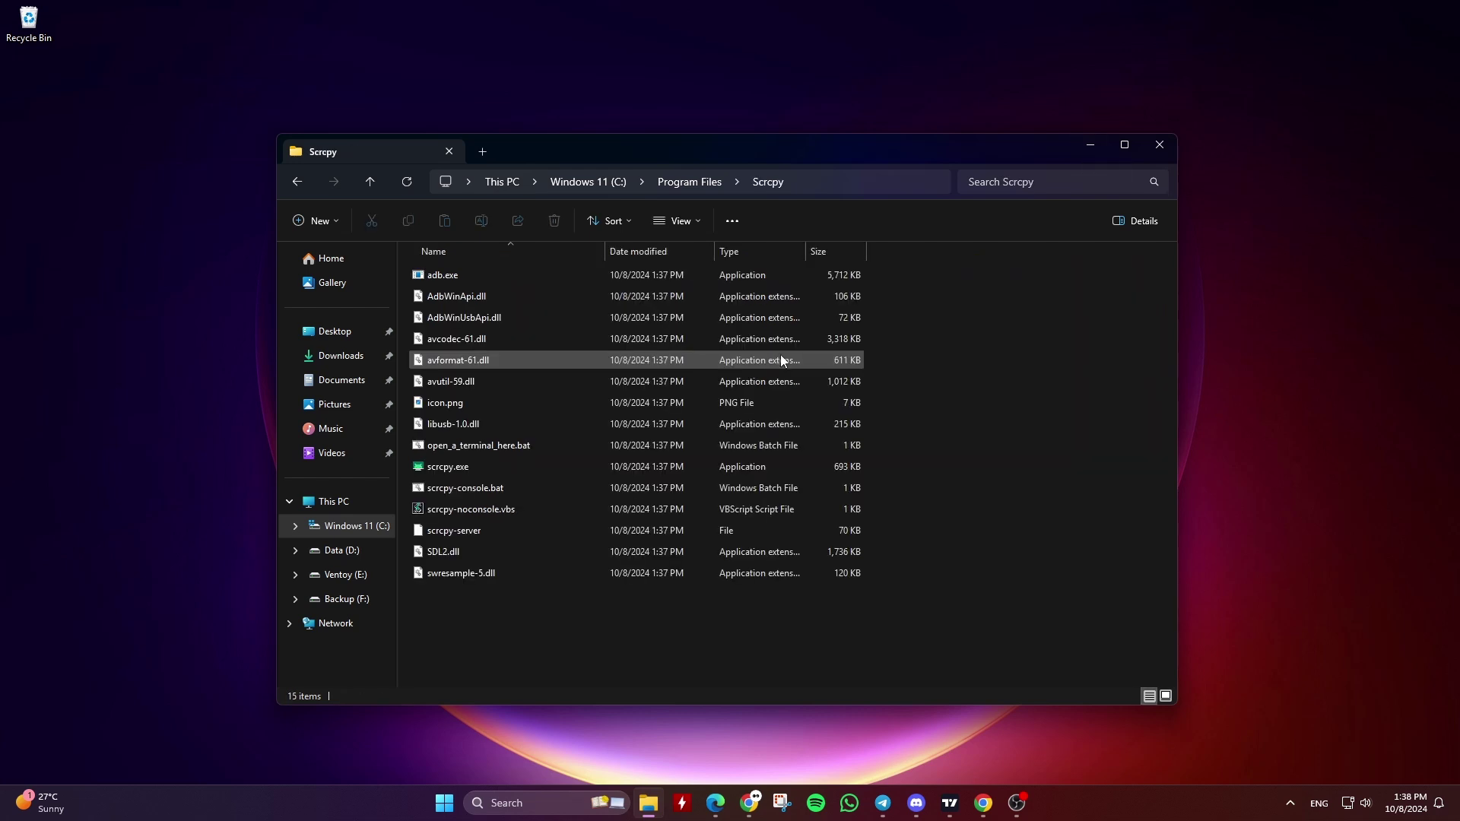
pyautogui.click(807, 185)
pyautogui.click(767, 613)
pyautogui.press('BackSpace')
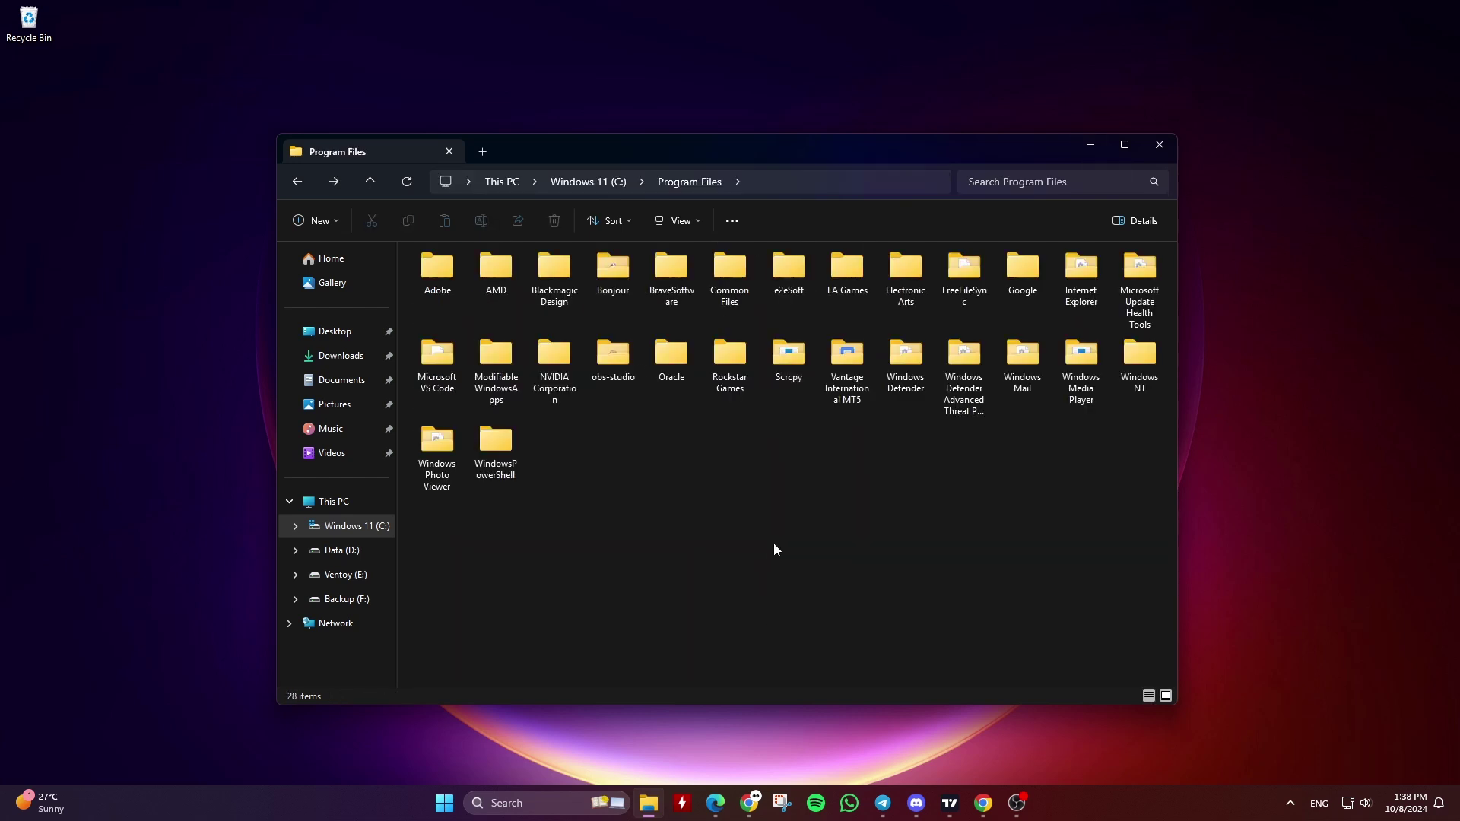
pyautogui.doubleClick(779, 378)
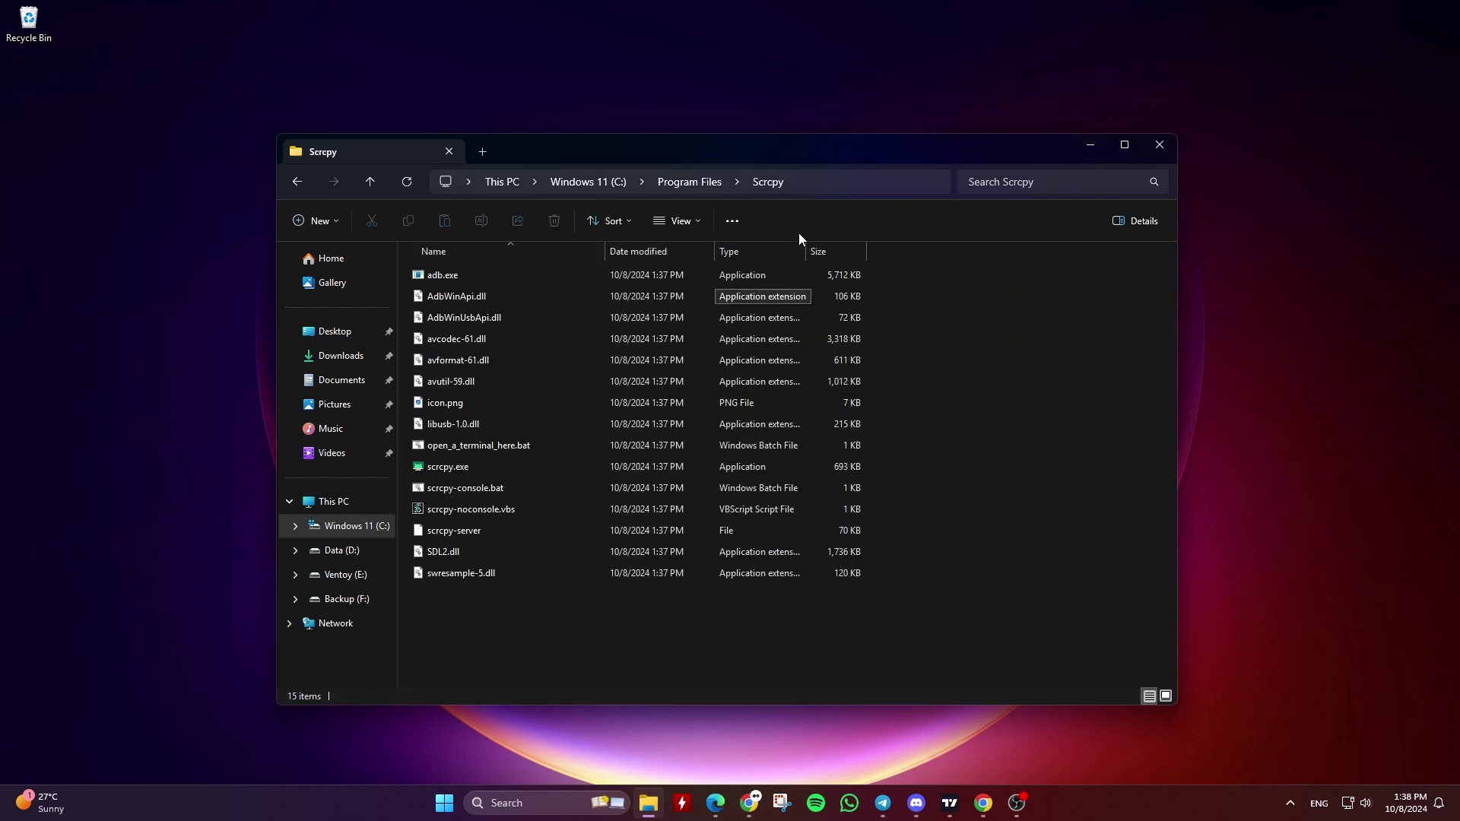
pyautogui.click(811, 185)
pyautogui.moveTo(630, 183); pyautogui.dragTo(438, 183)
pyautogui.rightClick(476, 183)
pyautogui.click(521, 221)
pyautogui.click(700, 619)
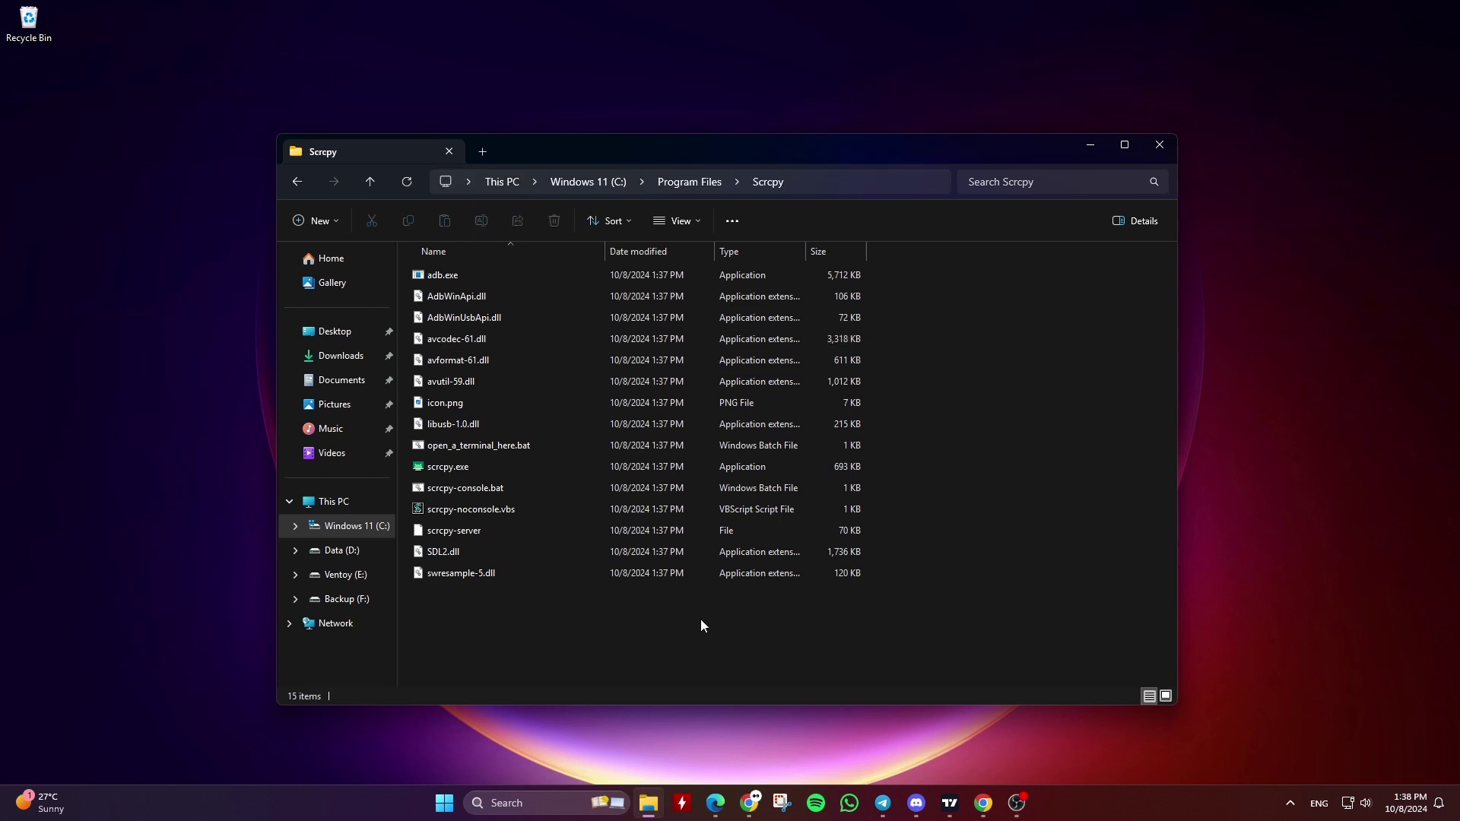
# - Minimize Explorer, search for CMD and bring up the Command Prompt result's options
pyautogui.click(1088, 148)
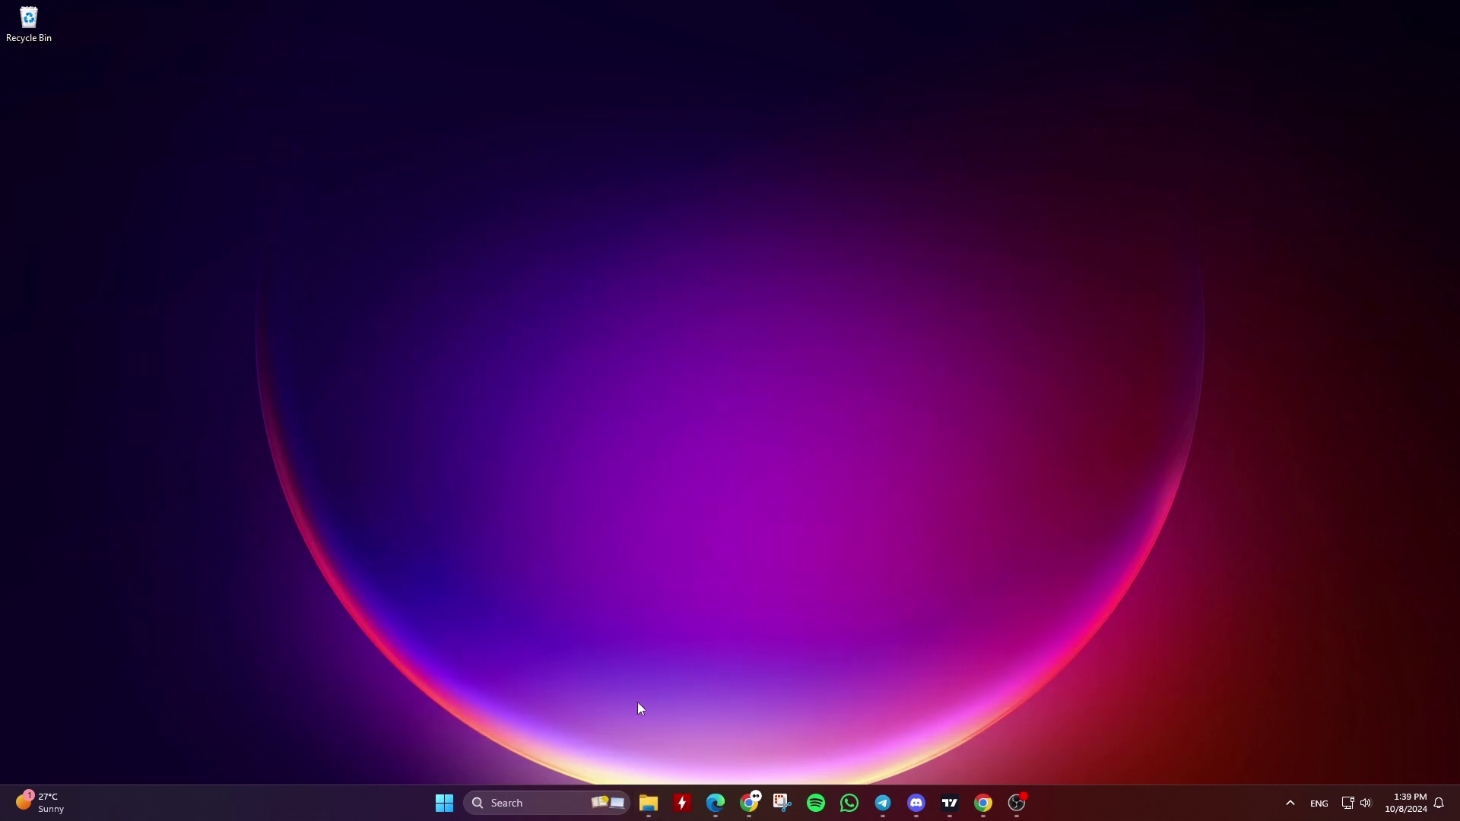
pyautogui.click(519, 800)
pyautogui.write('CMD')
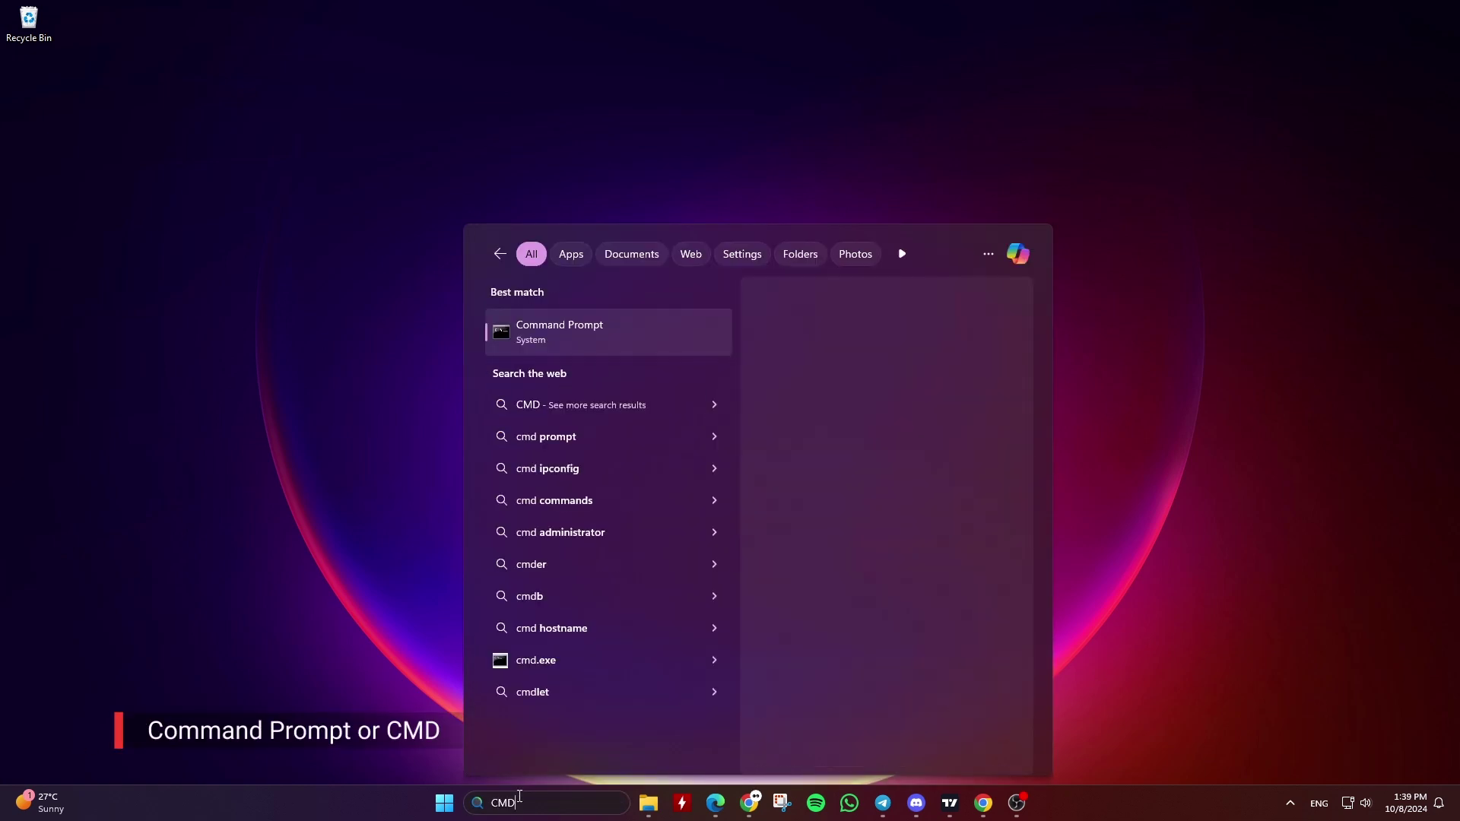
pyautogui.rightClick(643, 339)
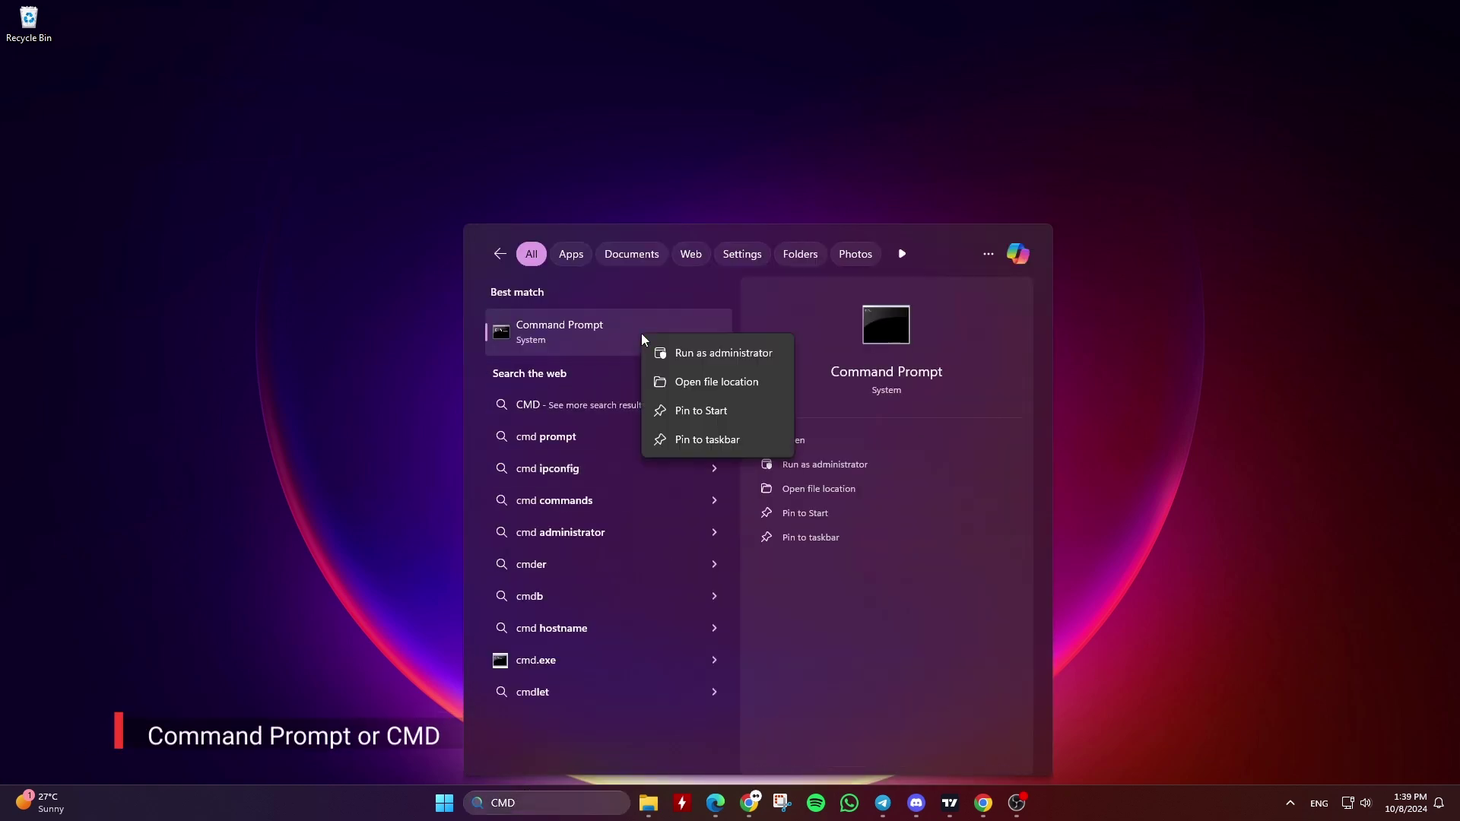
# - Run Command Prompt as administrator and cd to C:\Program Files\Scrcpy
pyautogui.click(694, 365)
pyautogui.moveTo(502, 98); pyautogui.dragTo(746, 162)
pyautogui.write('cd')
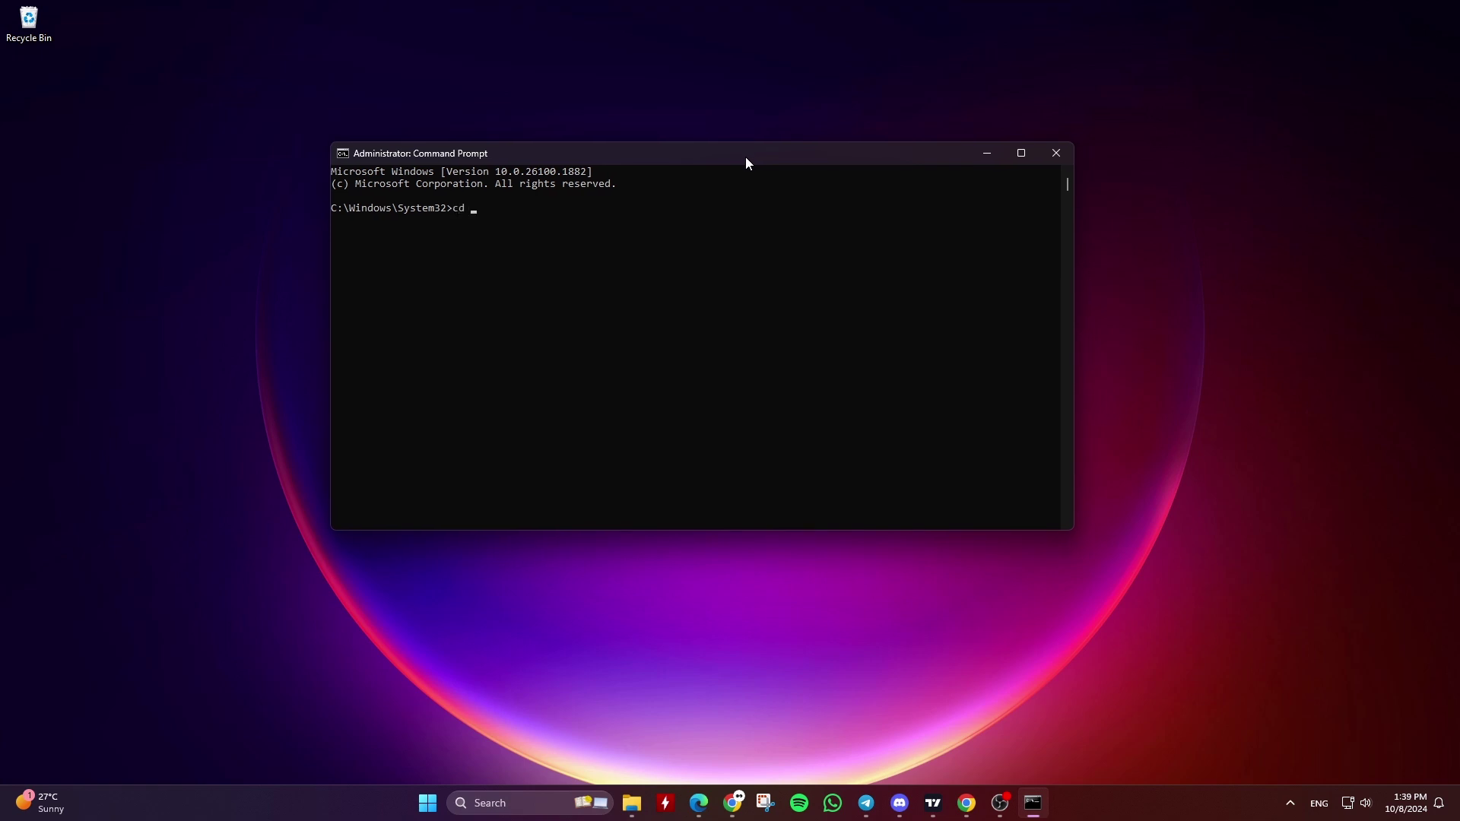
pyautogui.hotkey('ctrl', 'v')
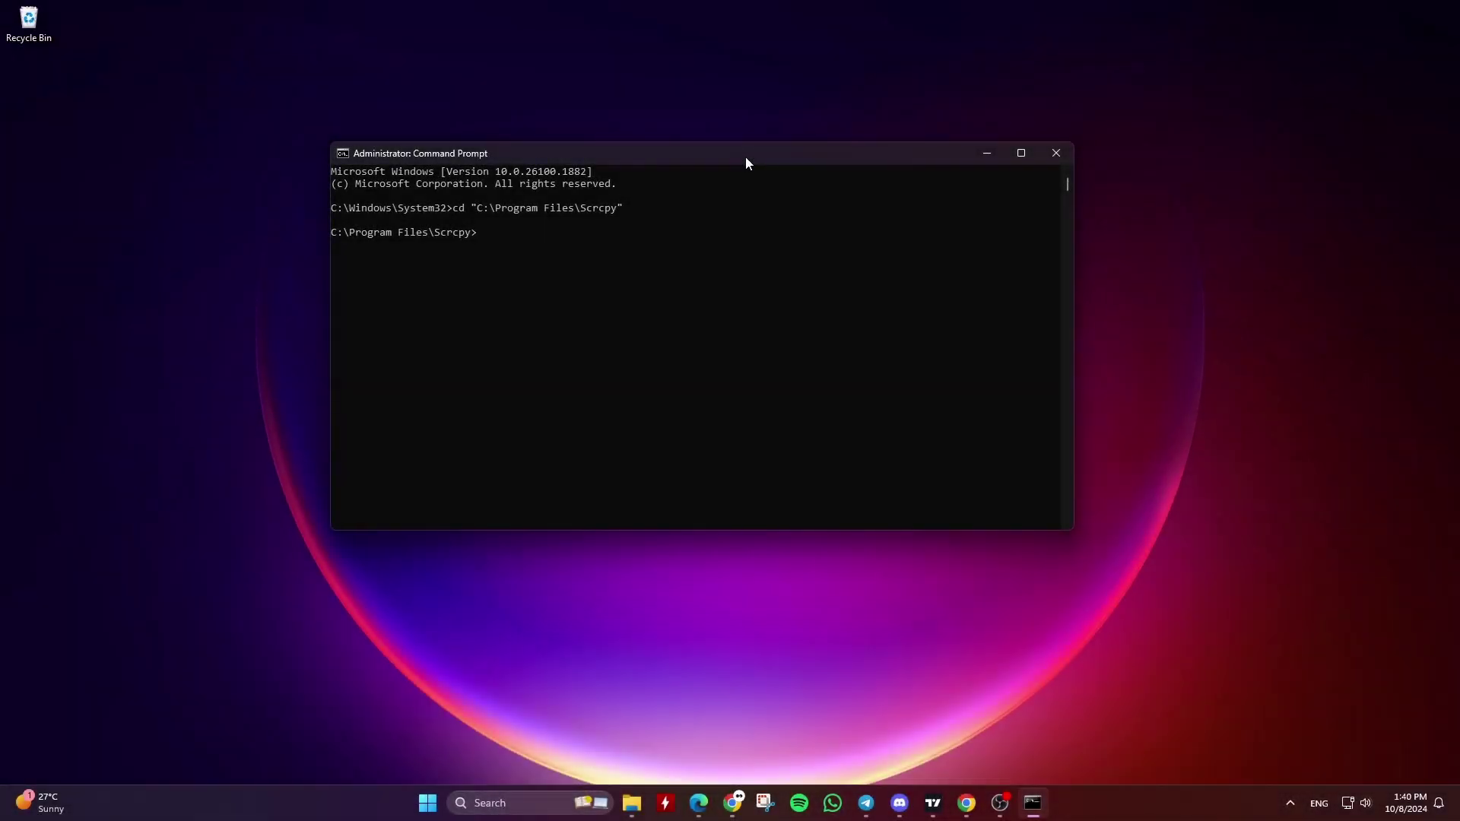
# - Run scrcpy, authorize the phone, then run scrcpy again to mirror it
pyautogui.write('scrcpy')
pyautogui.press('Return')
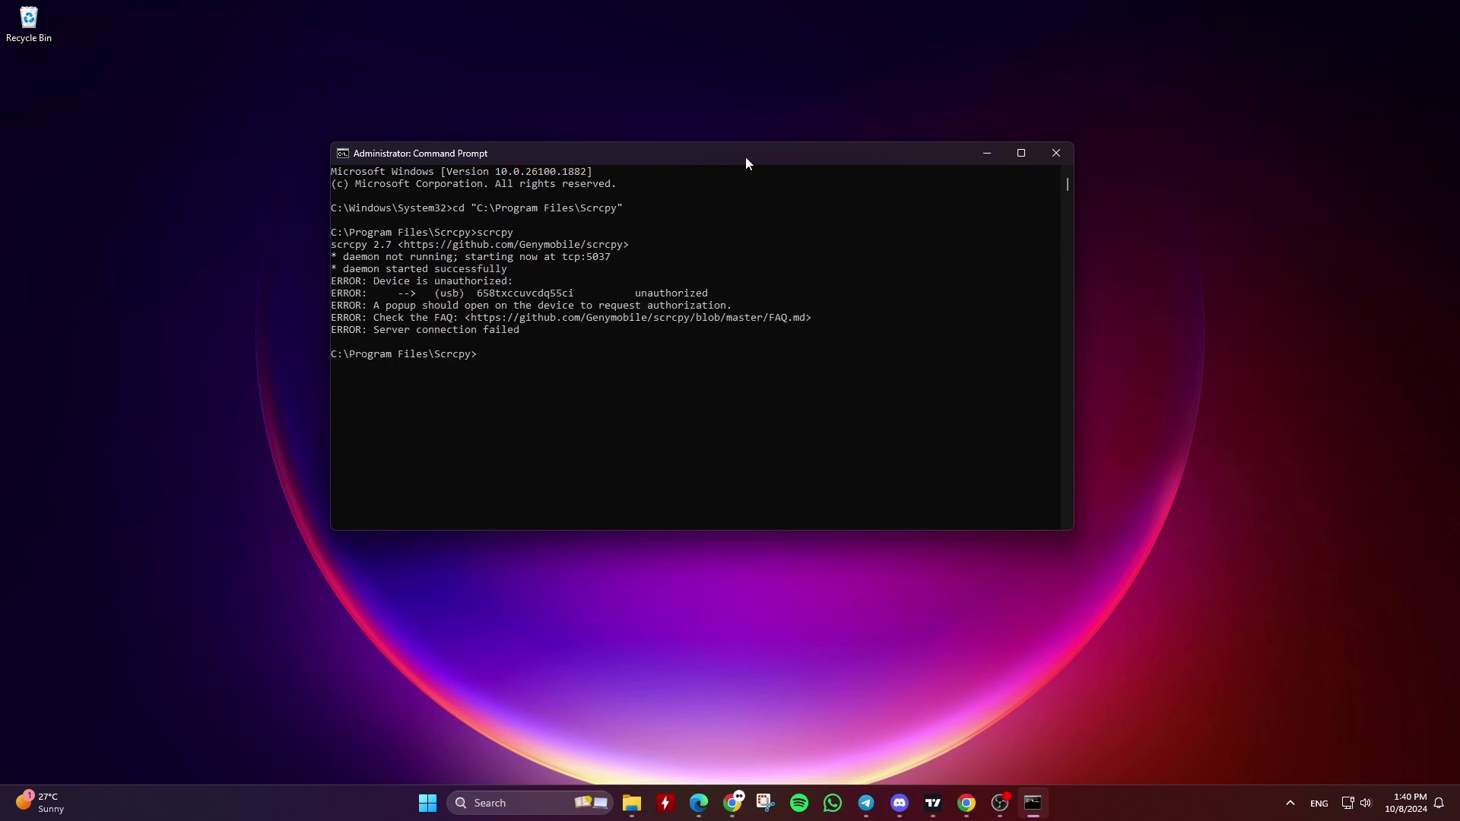
pyautogui.press('Up')
pyautogui.press('Return')
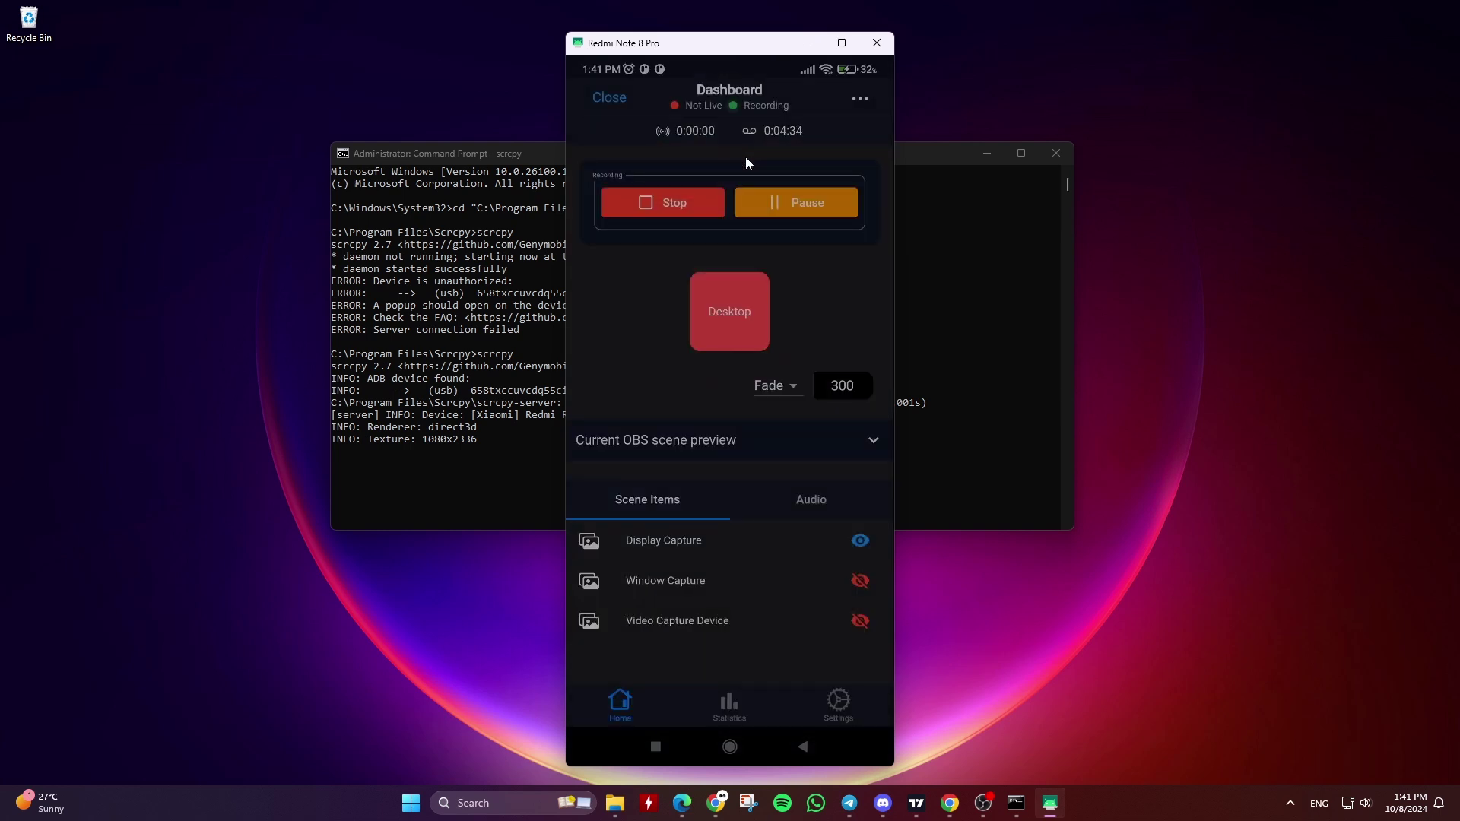
# - Close the mirror, minimize the prompt and open Environment Variables via the 'env' search
pyautogui.click(877, 43)
pyautogui.click(989, 158)
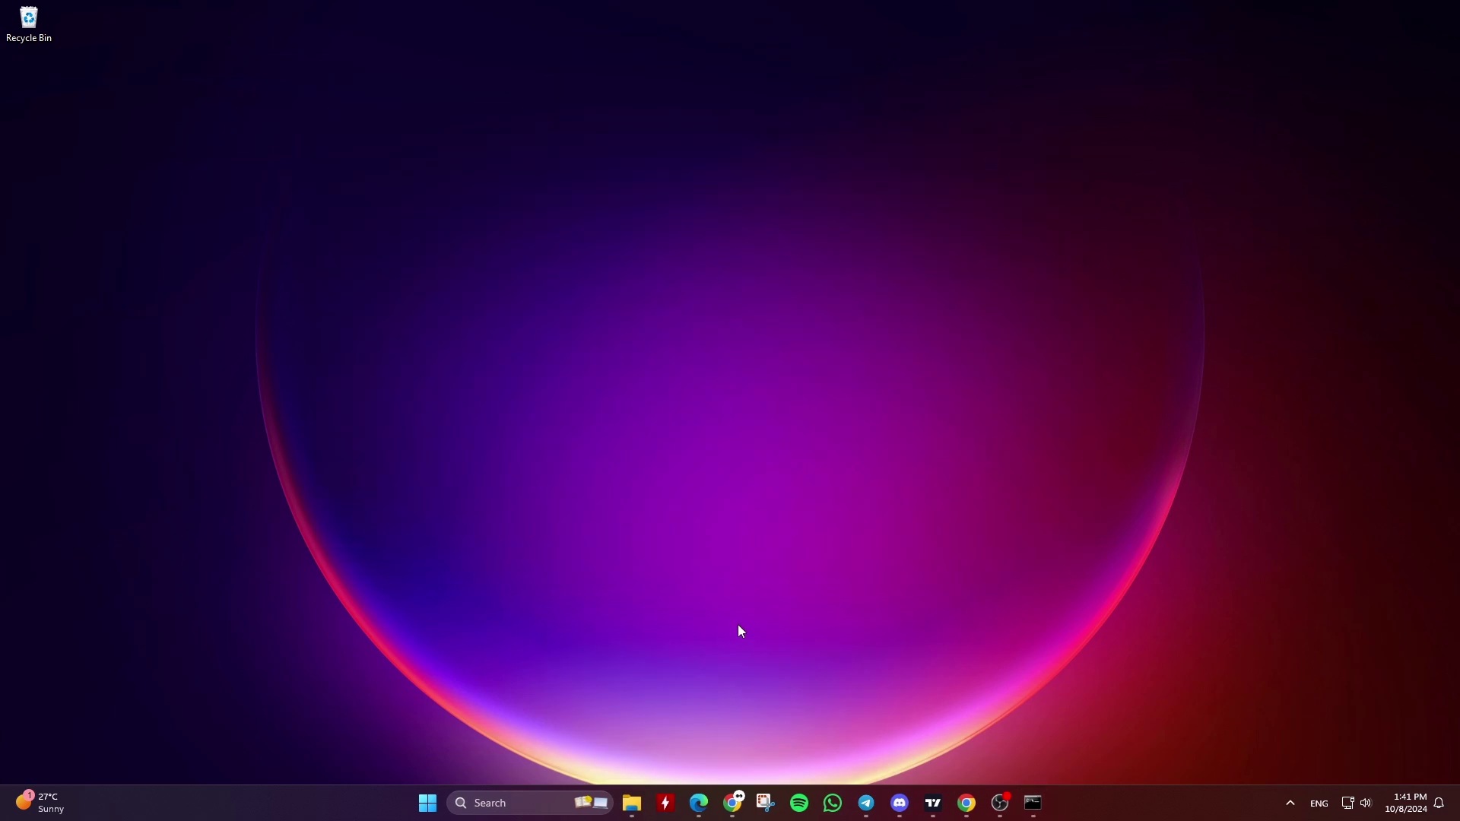
pyautogui.click(516, 802)
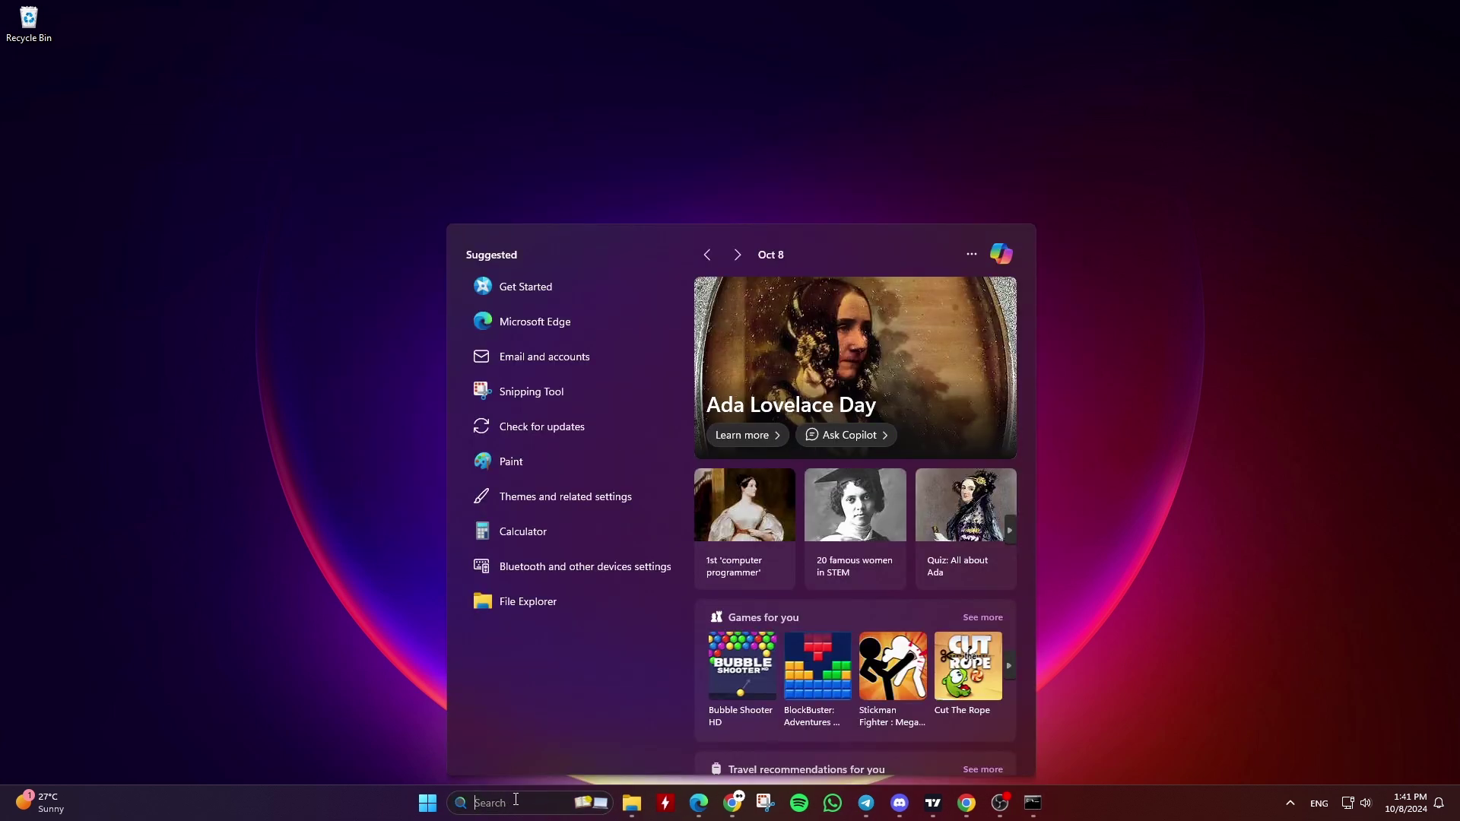
pyautogui.write('env')
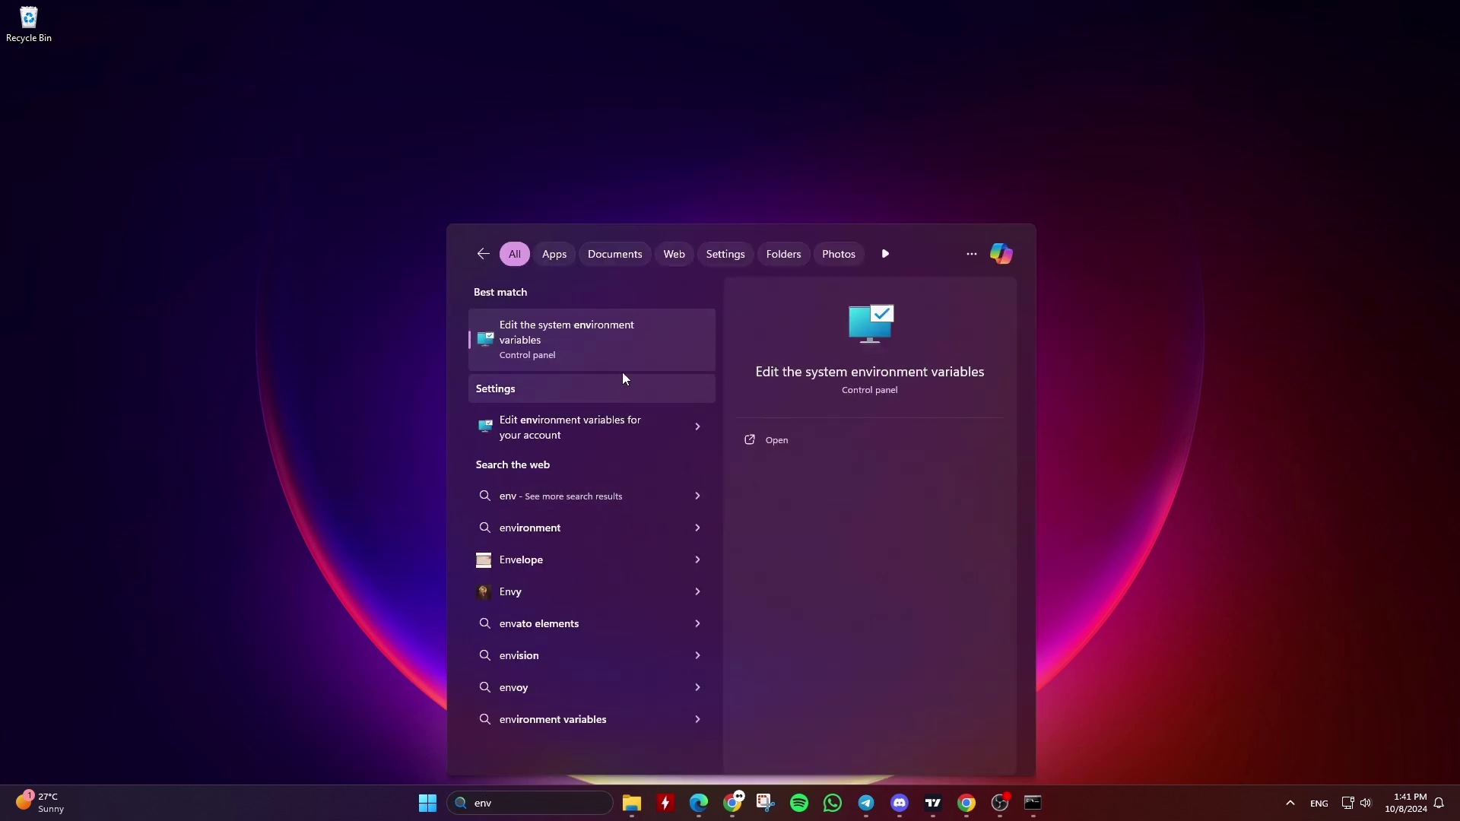
pyautogui.click(582, 342)
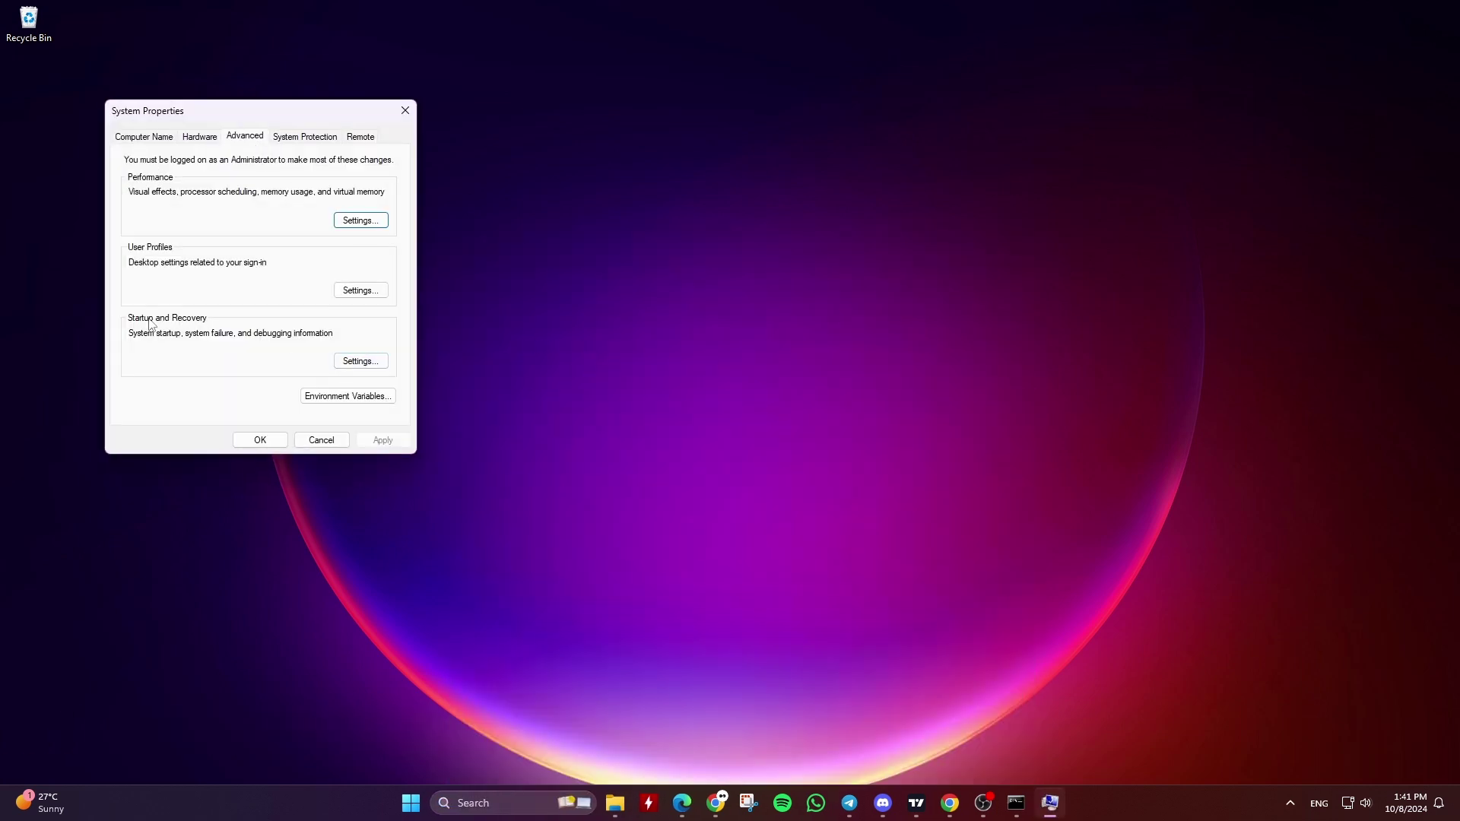
pyautogui.click(339, 401)
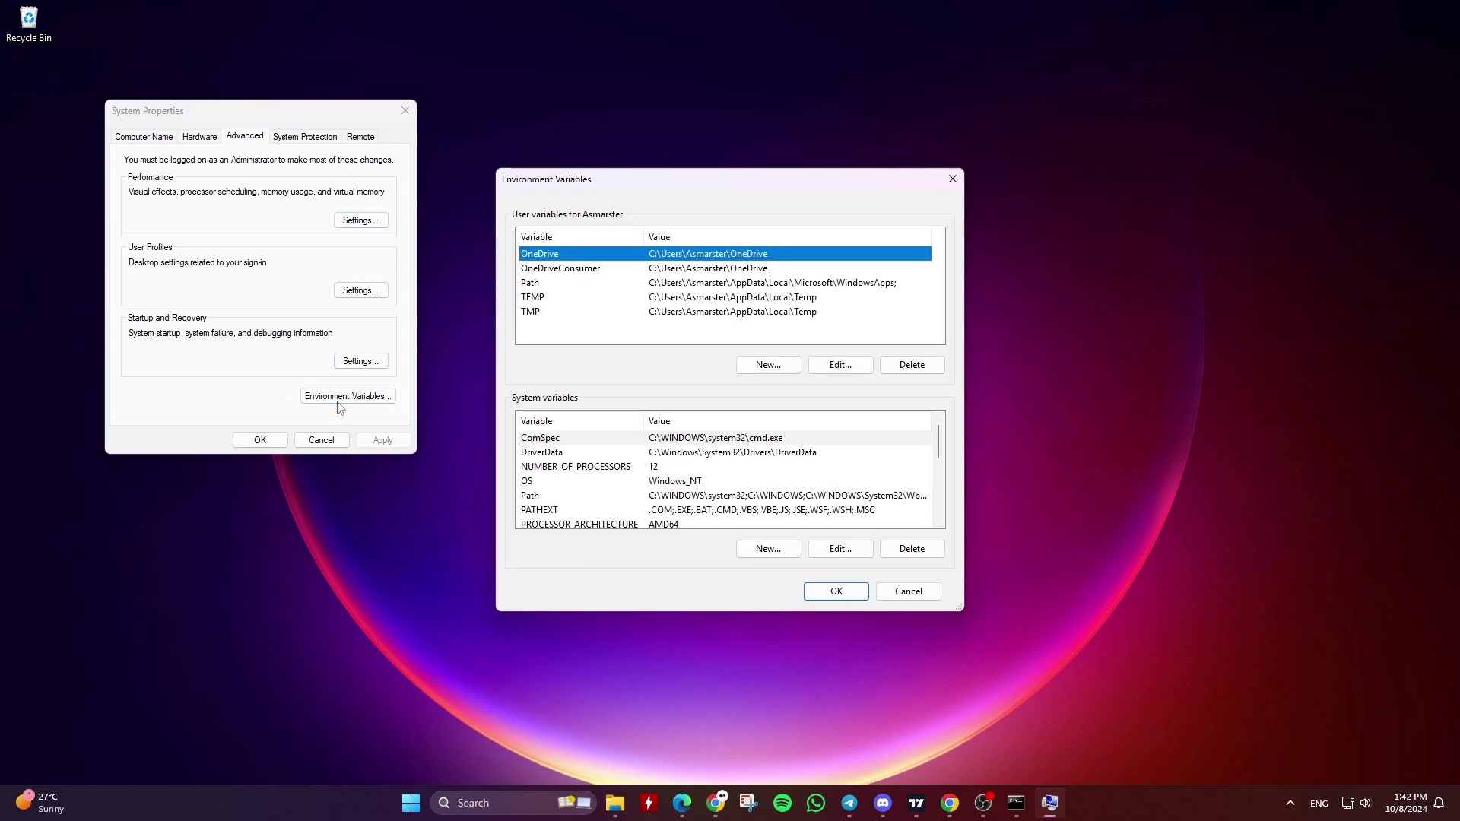
# - Add C:\Program Files\Scrcpy as a new system Path entry and OK all dialogs
pyautogui.click(542, 499)
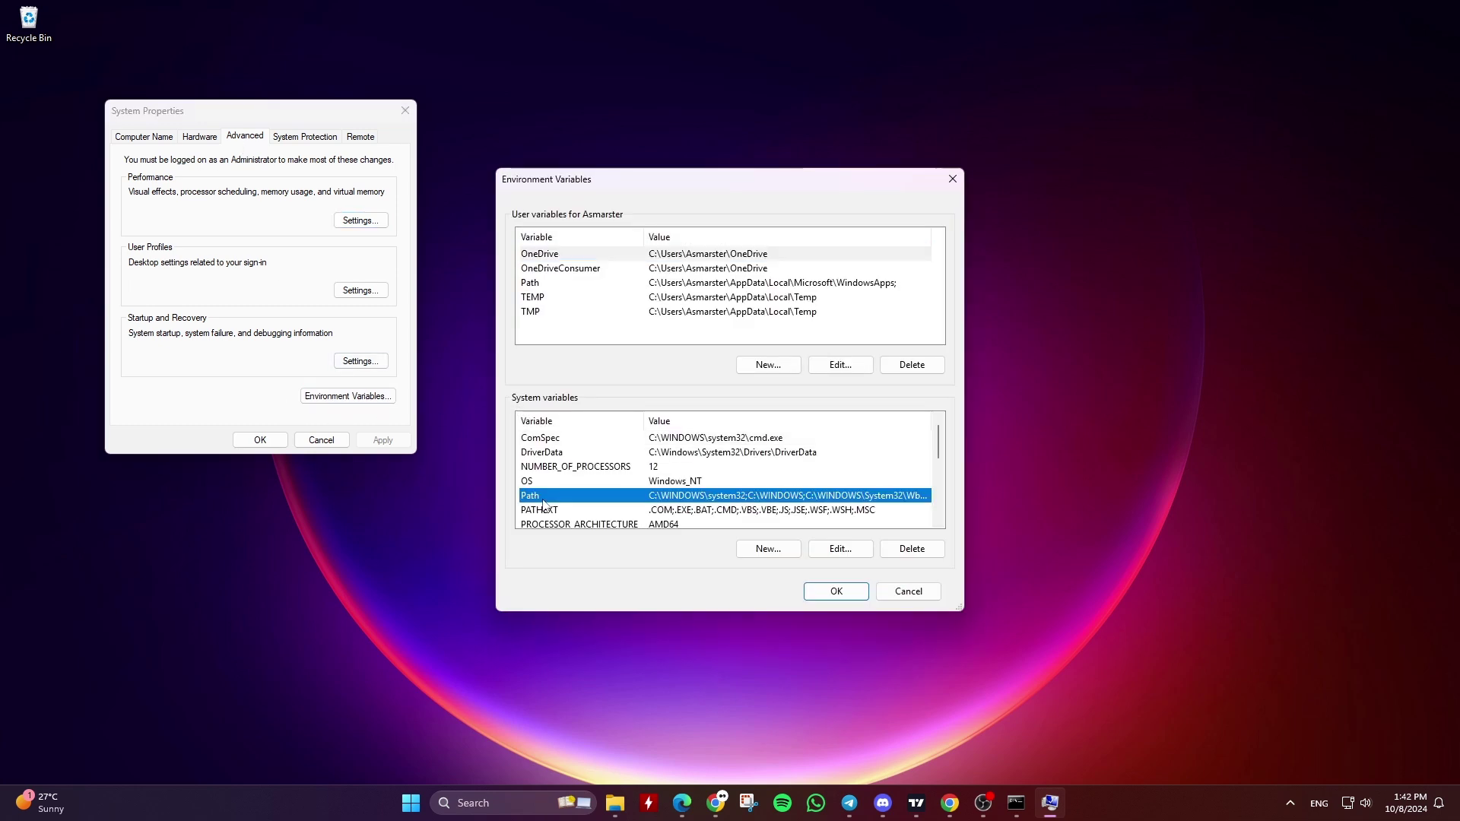
pyautogui.click(837, 558)
pyautogui.click(886, 252)
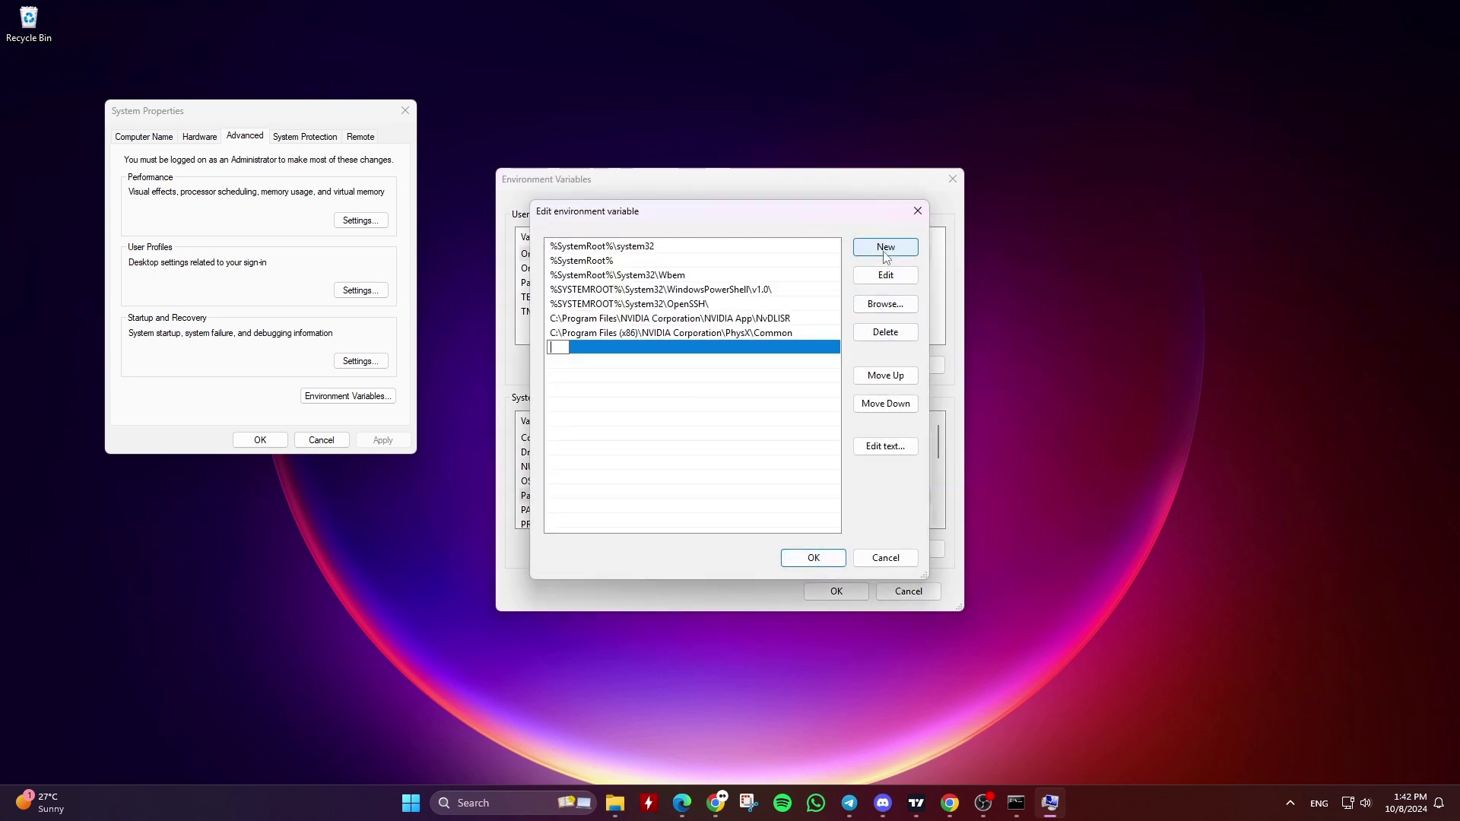
pyautogui.write('C:\\Program Files\\Scrcpy')
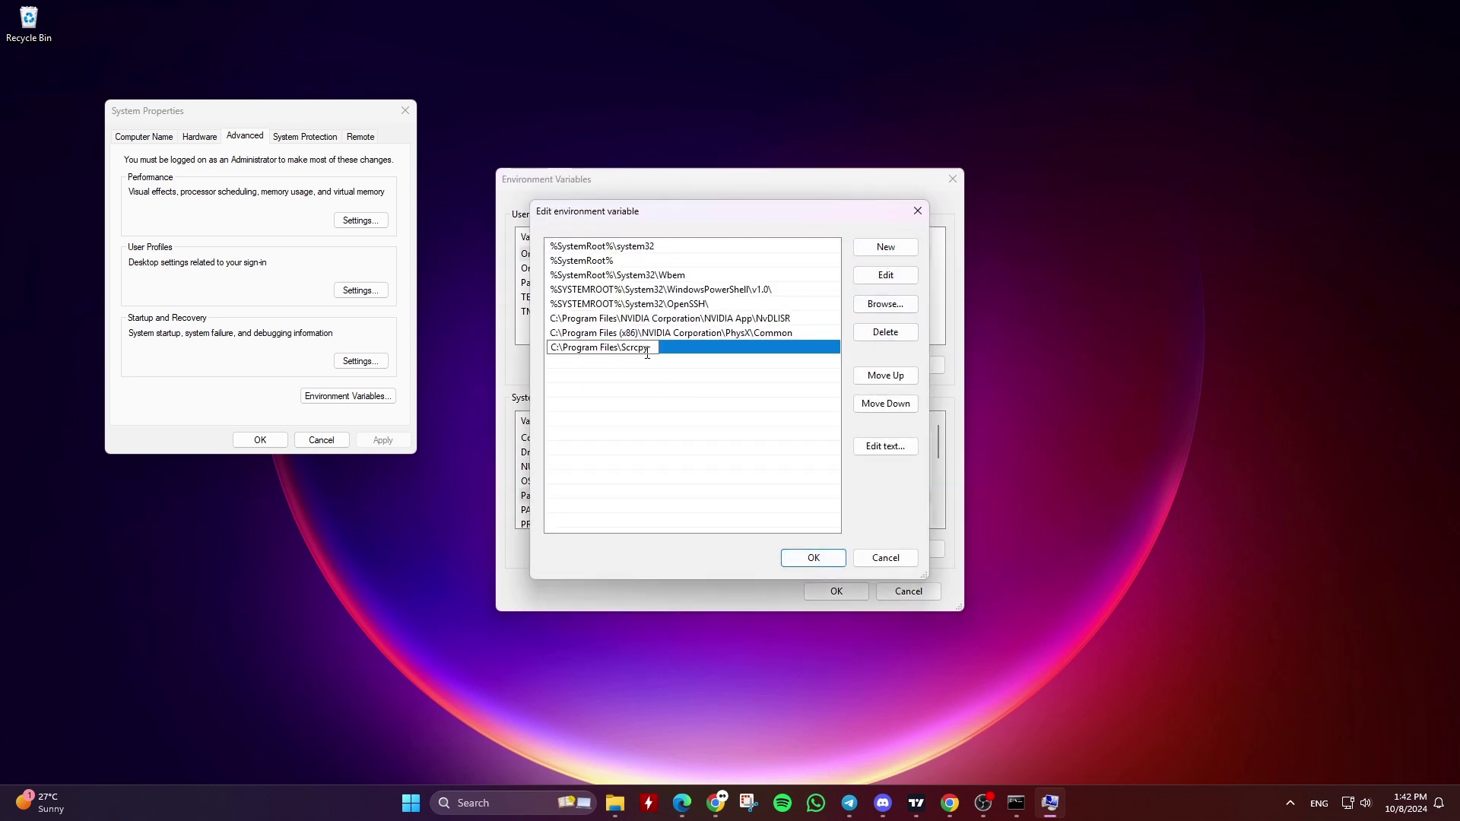
pyautogui.click(653, 373)
pyautogui.click(798, 556)
pyautogui.click(824, 599)
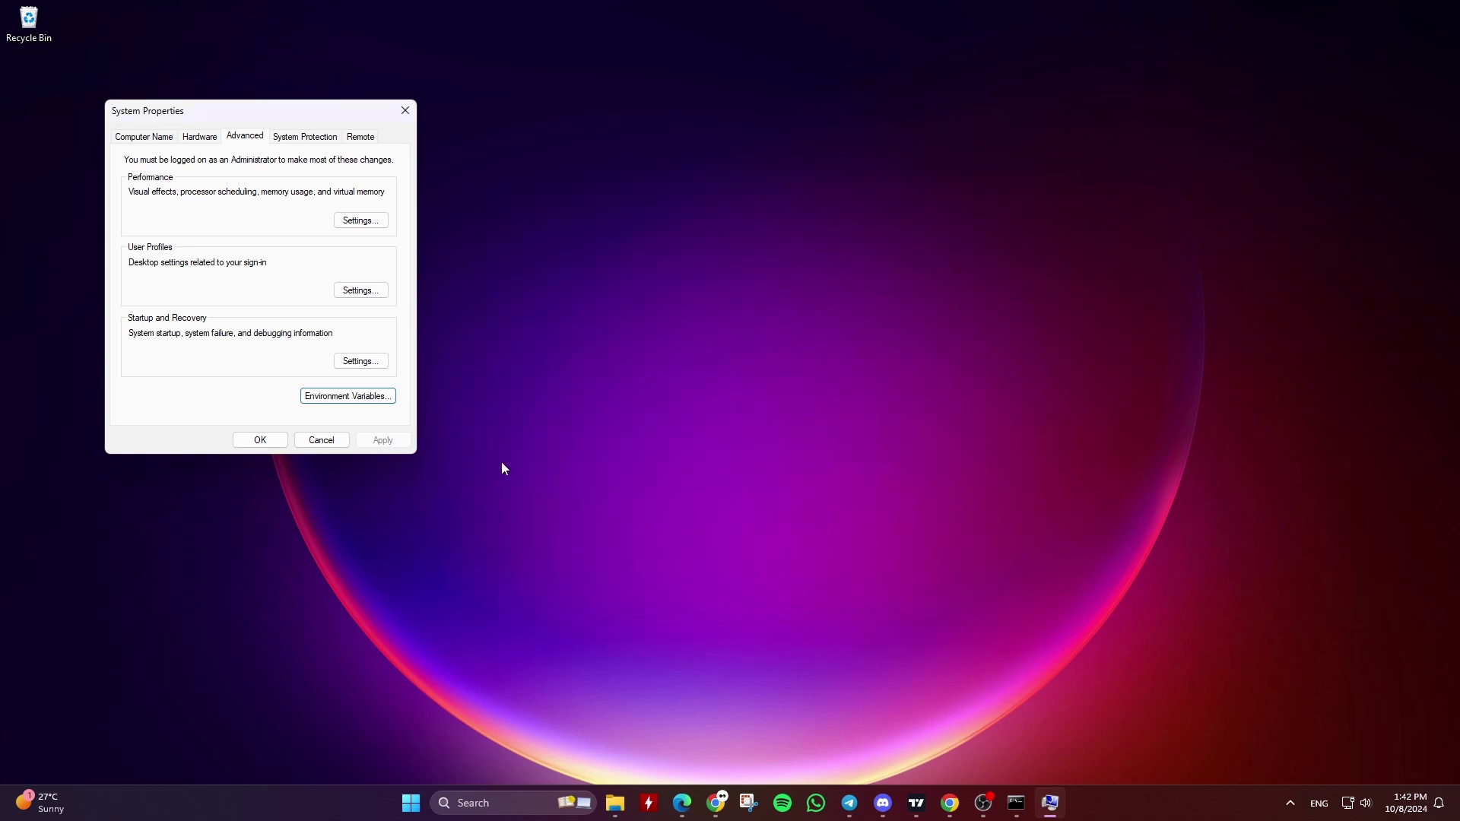
pyautogui.click(281, 442)
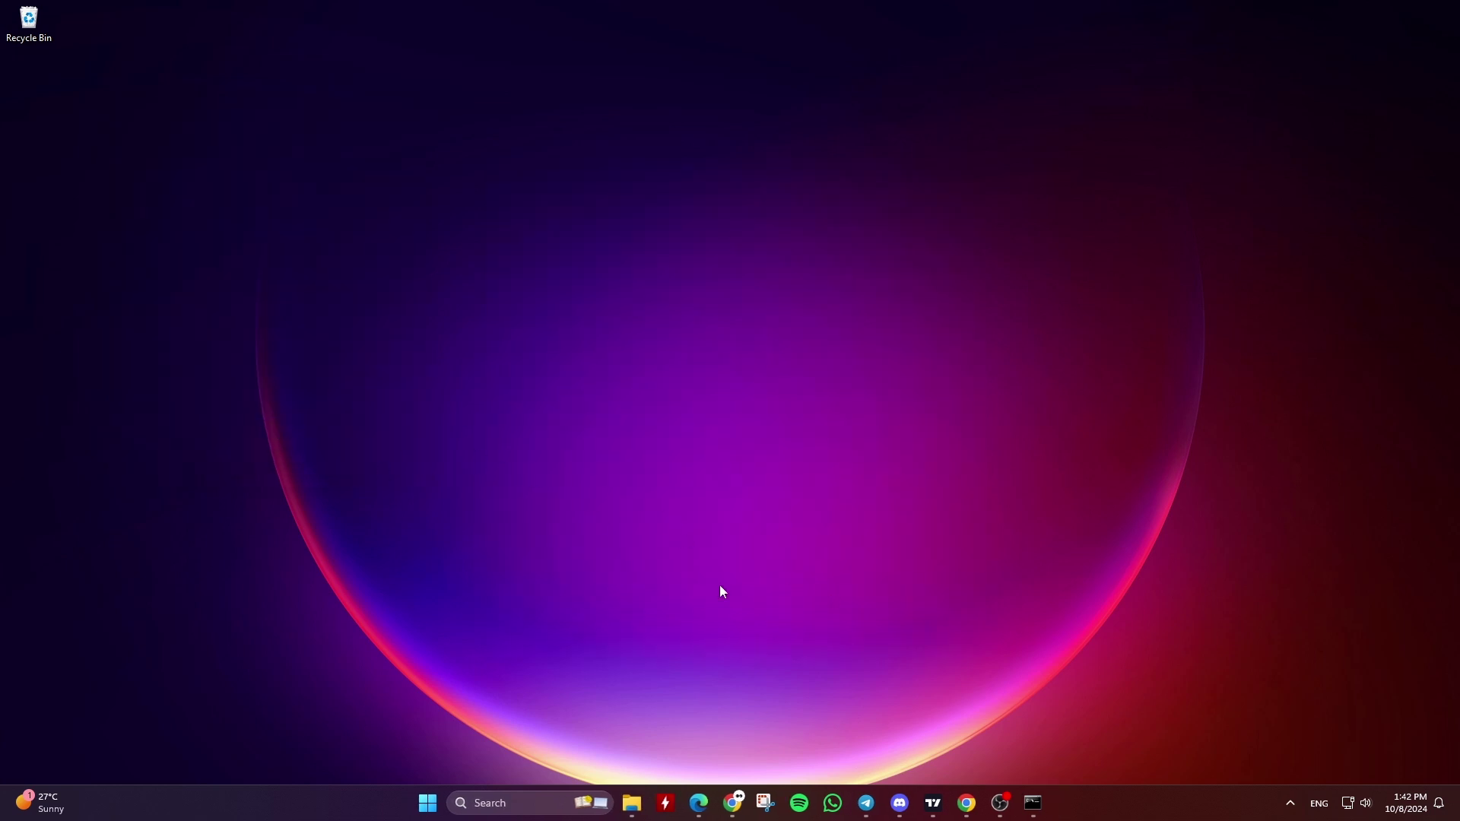
# - Close the old prompt and open a new administrator Command Prompt
pyautogui.click(1033, 803)
pyautogui.click(1057, 152)
pyautogui.press('super')
pyautogui.write('cmd')
pyautogui.hotkey('ctrl', 'shift', 'Return')
# - Run scrcpy from C:\Windows\System32 to mirror the phone, then minimize the prompt
pyautogui.write('scrcpy')
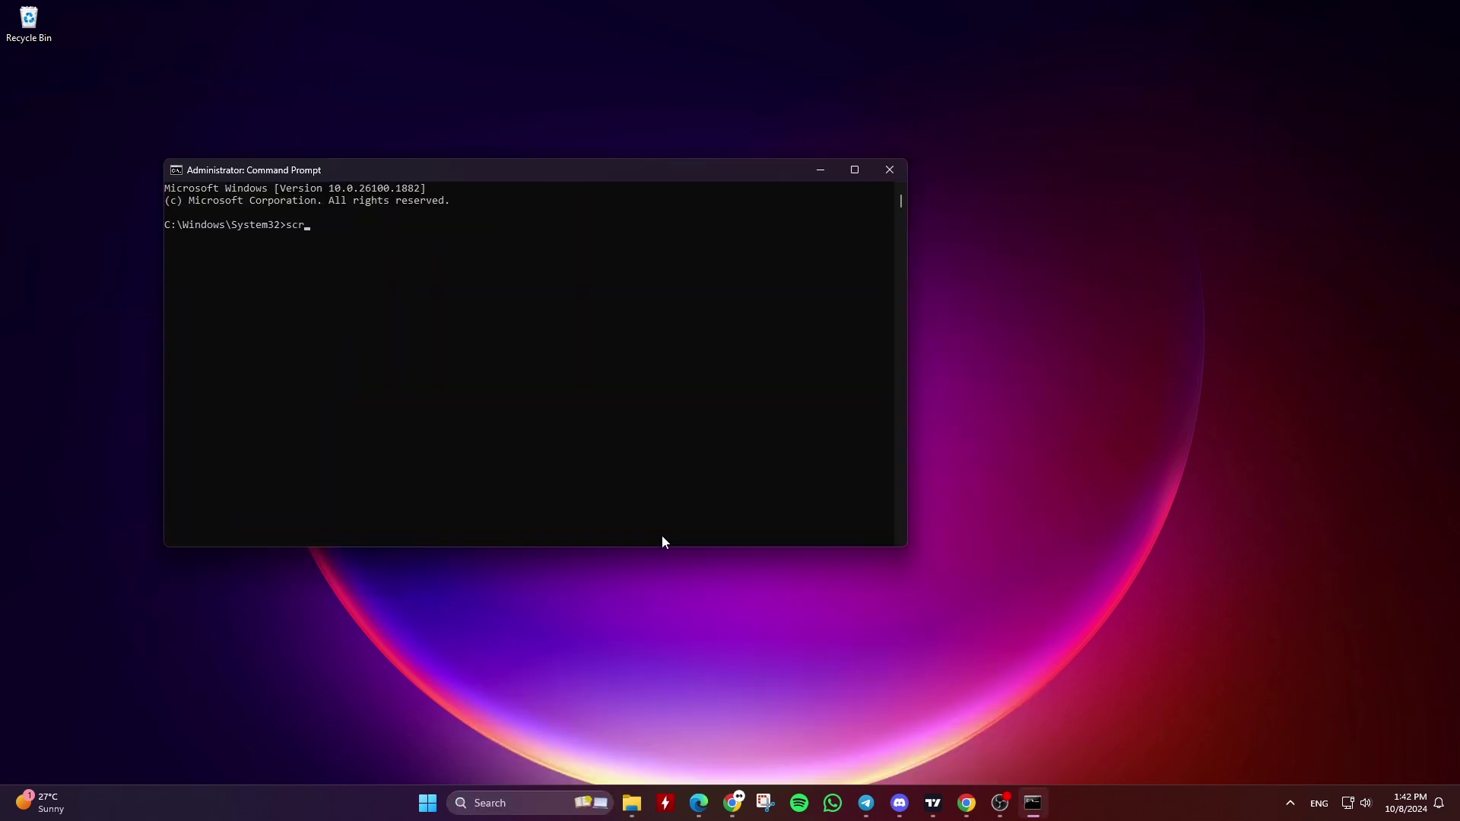
pyautogui.press('Return')
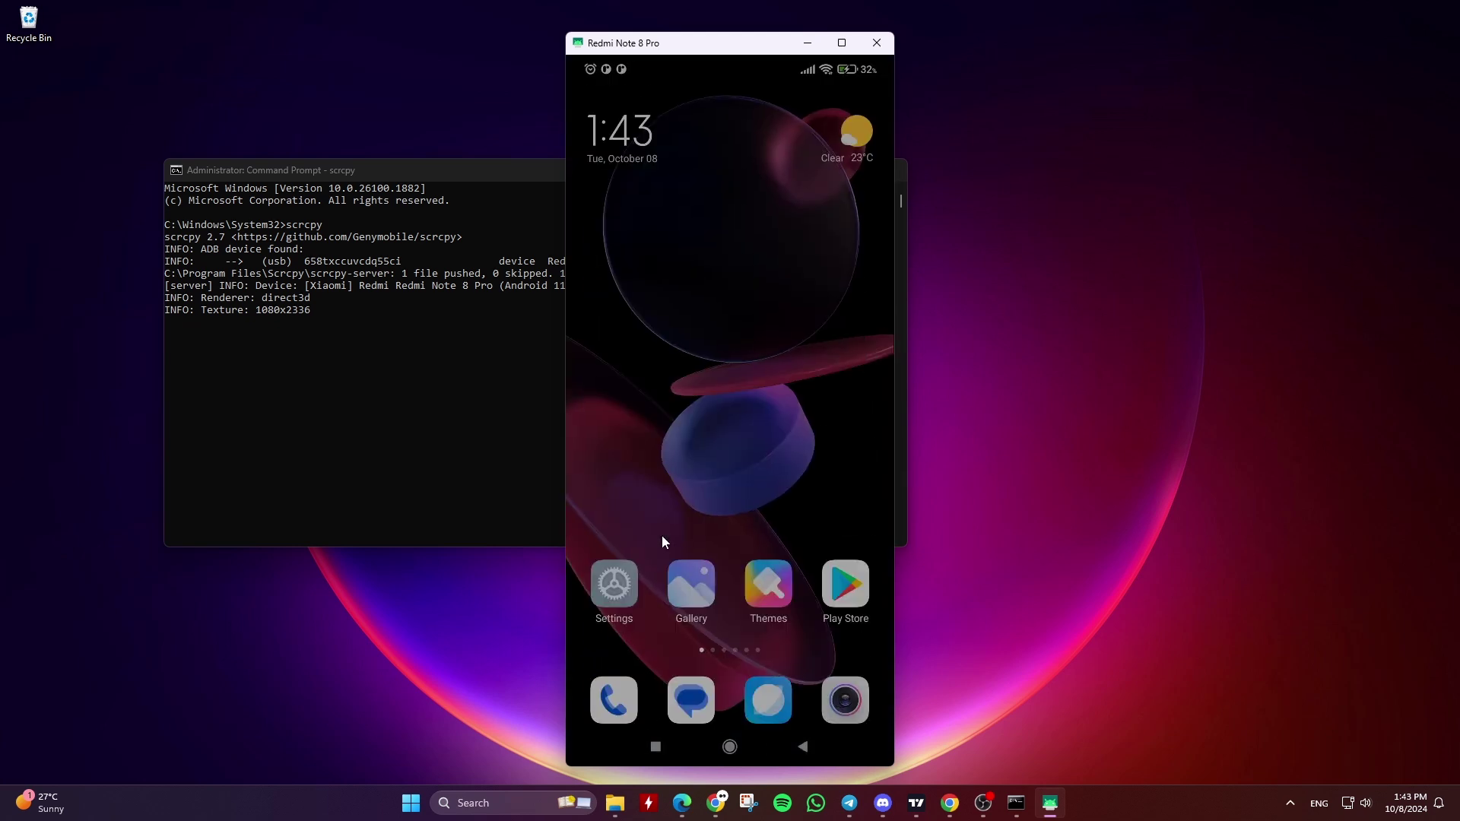
pyautogui.click(901, 171)
pyautogui.click(812, 171)
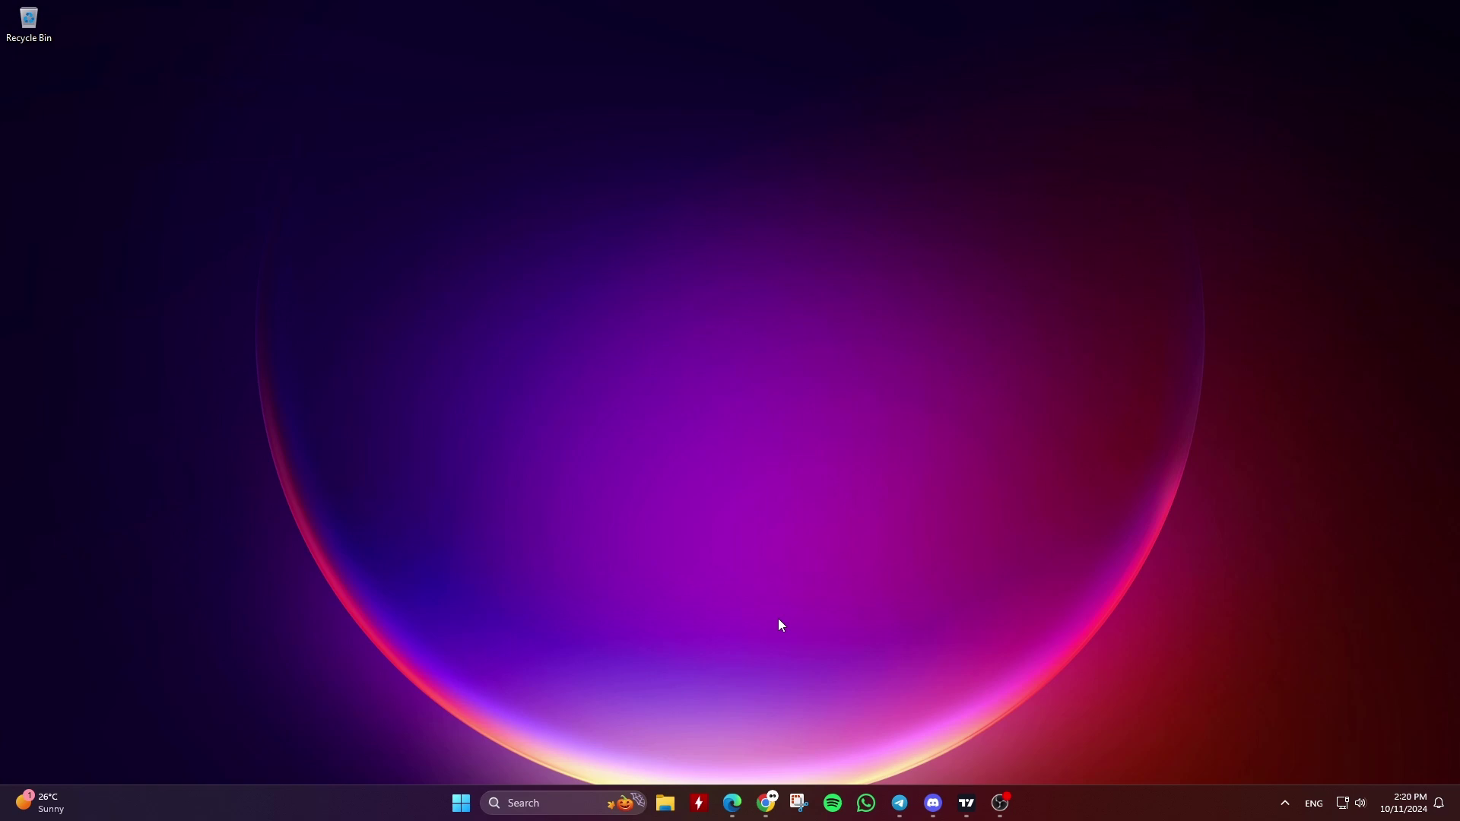
# - Create a new text document on the desktop with the default name
pyautogui.rightClick(785, 453)
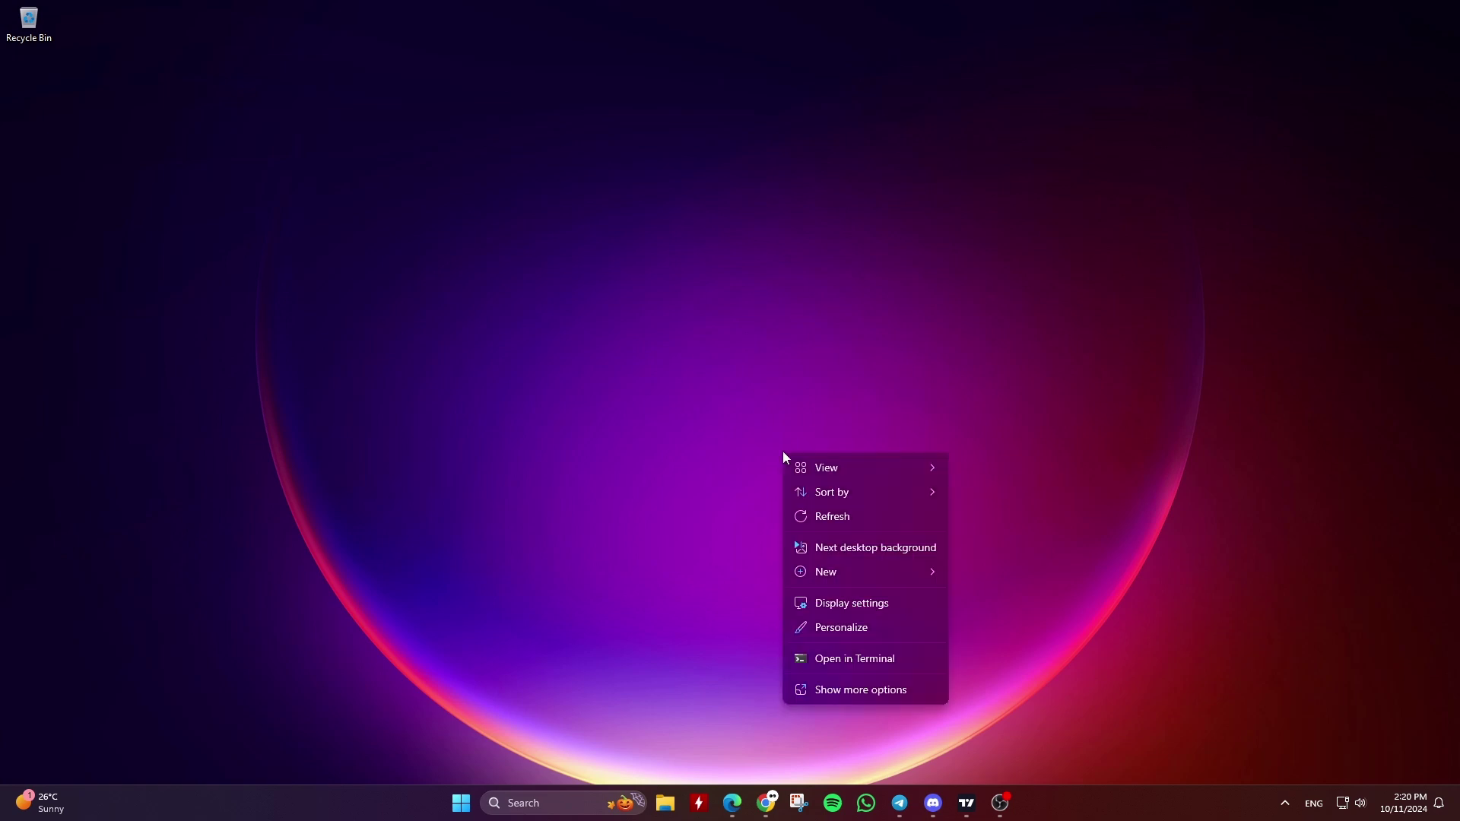
pyautogui.moveTo(869, 581)
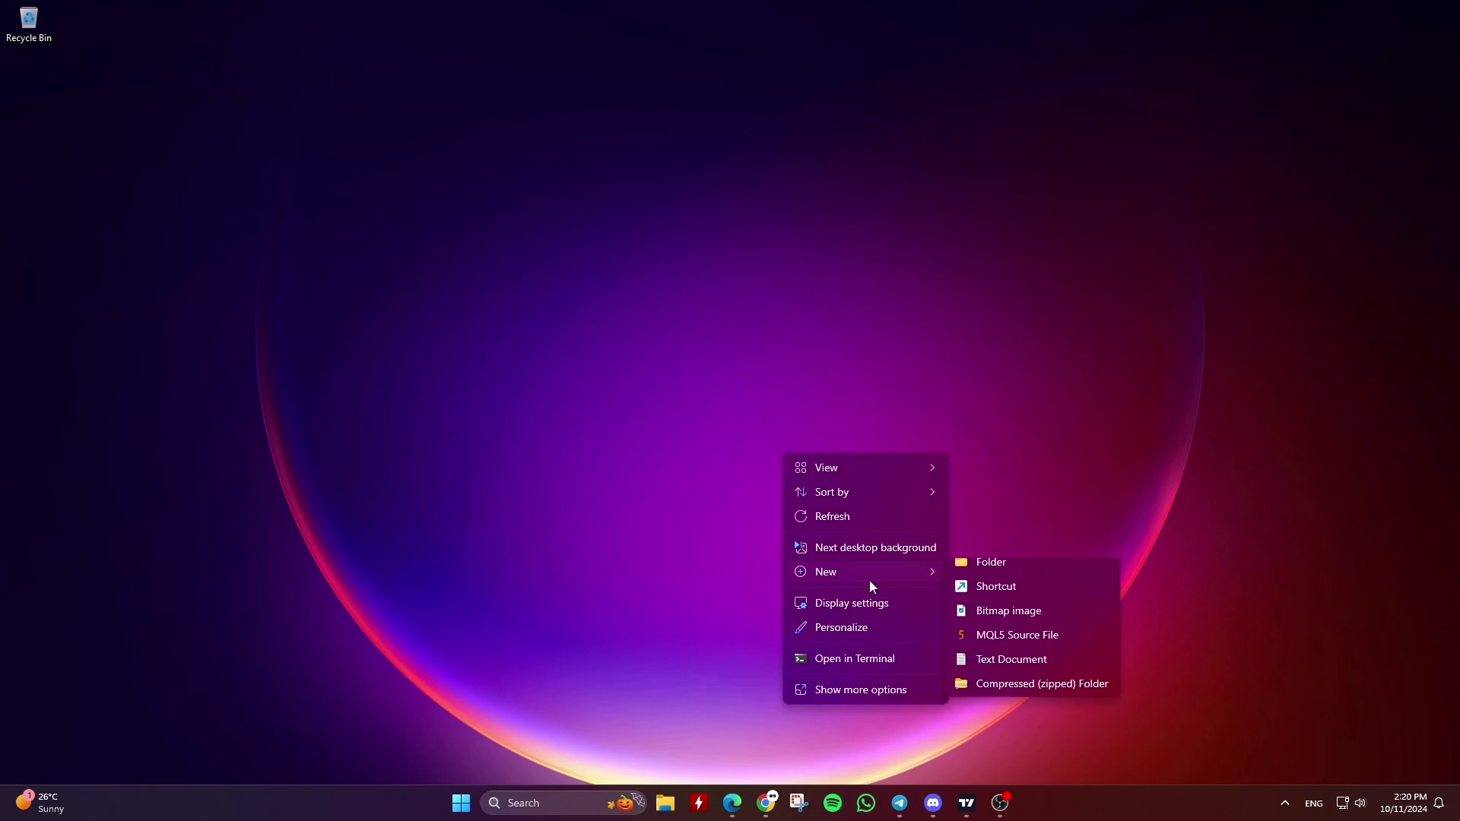
pyautogui.click(994, 673)
pyautogui.press('Return')
pyautogui.moveTo(780, 483); pyautogui.dragTo(730, 424)
# - Open it in Notepad and paste the 13-line scrcpy batch script
pyautogui.doubleClick(734, 423)
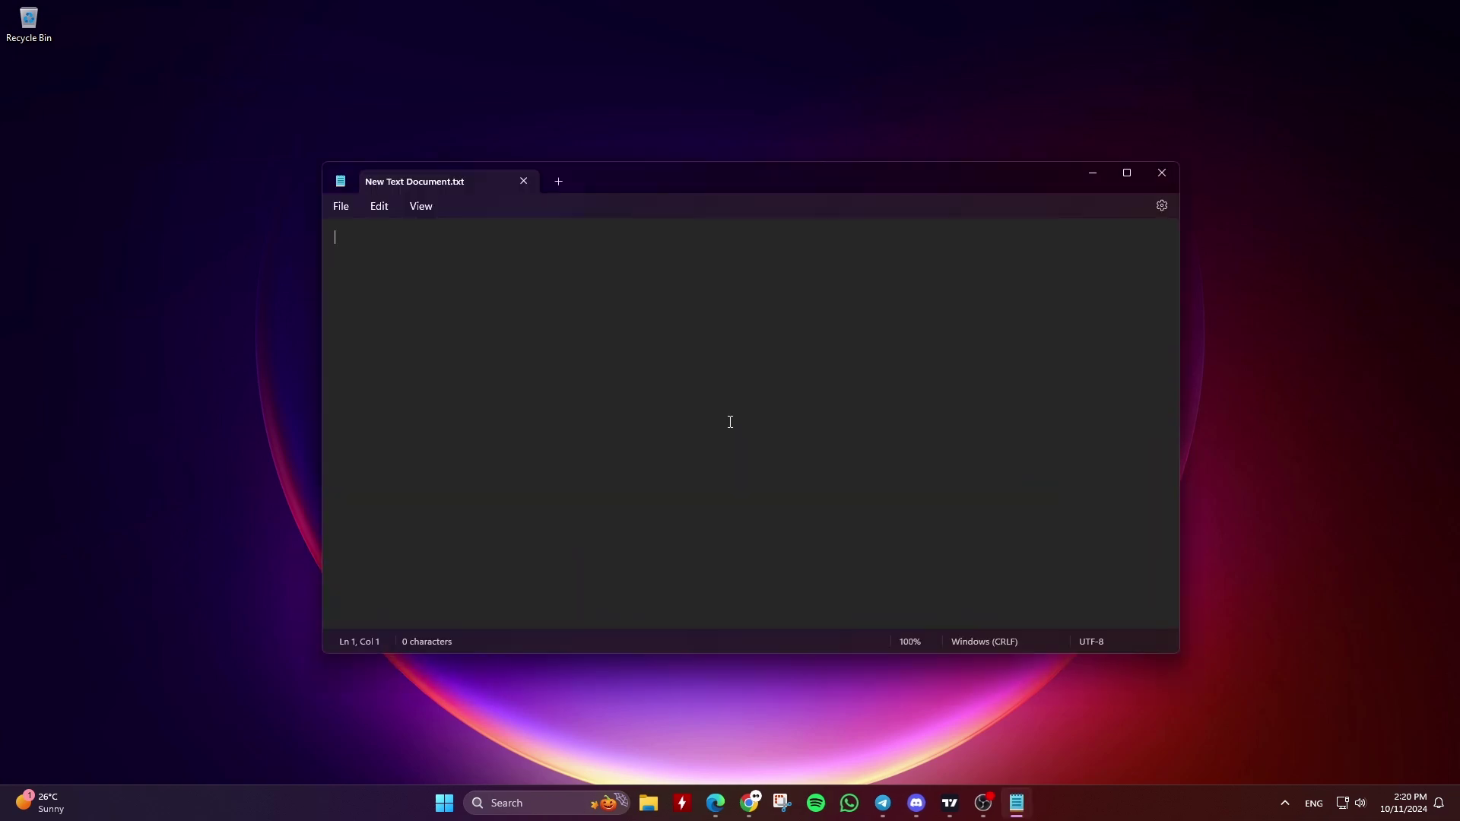
pyautogui.write('@echo off :: Check for administrative permissions >nul 2>&1 "%SYSTEMROOT%\\system32\\cacls.exe" "%SYSTEMROOT%\\system32\\config\\system" if \'%errorlevel%\' NEQ \'0\' (     echo Requesting administrative privileges...     powershell -Command "Start-Process cmd -ArgumentList \'/c %~s0\' -Verb RunAs"     exit /B ) :: Change directory to Scrcpy installation folder cd "C:\\Program Files\\Scrcpy" :: Run scrcpy scrcpy pause')
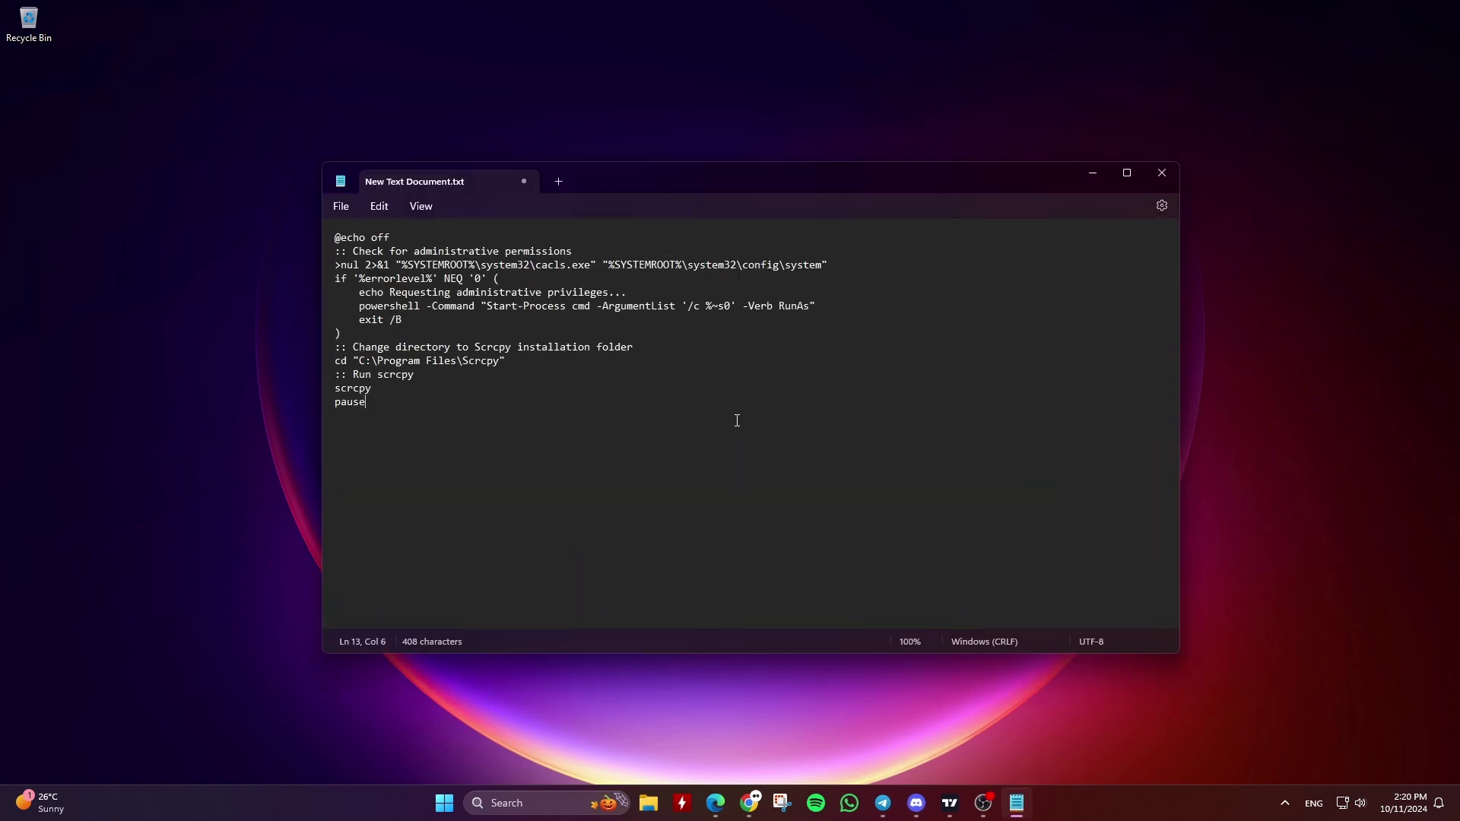
pyautogui.moveTo(503, 361); pyautogui.dragTo(354, 363)
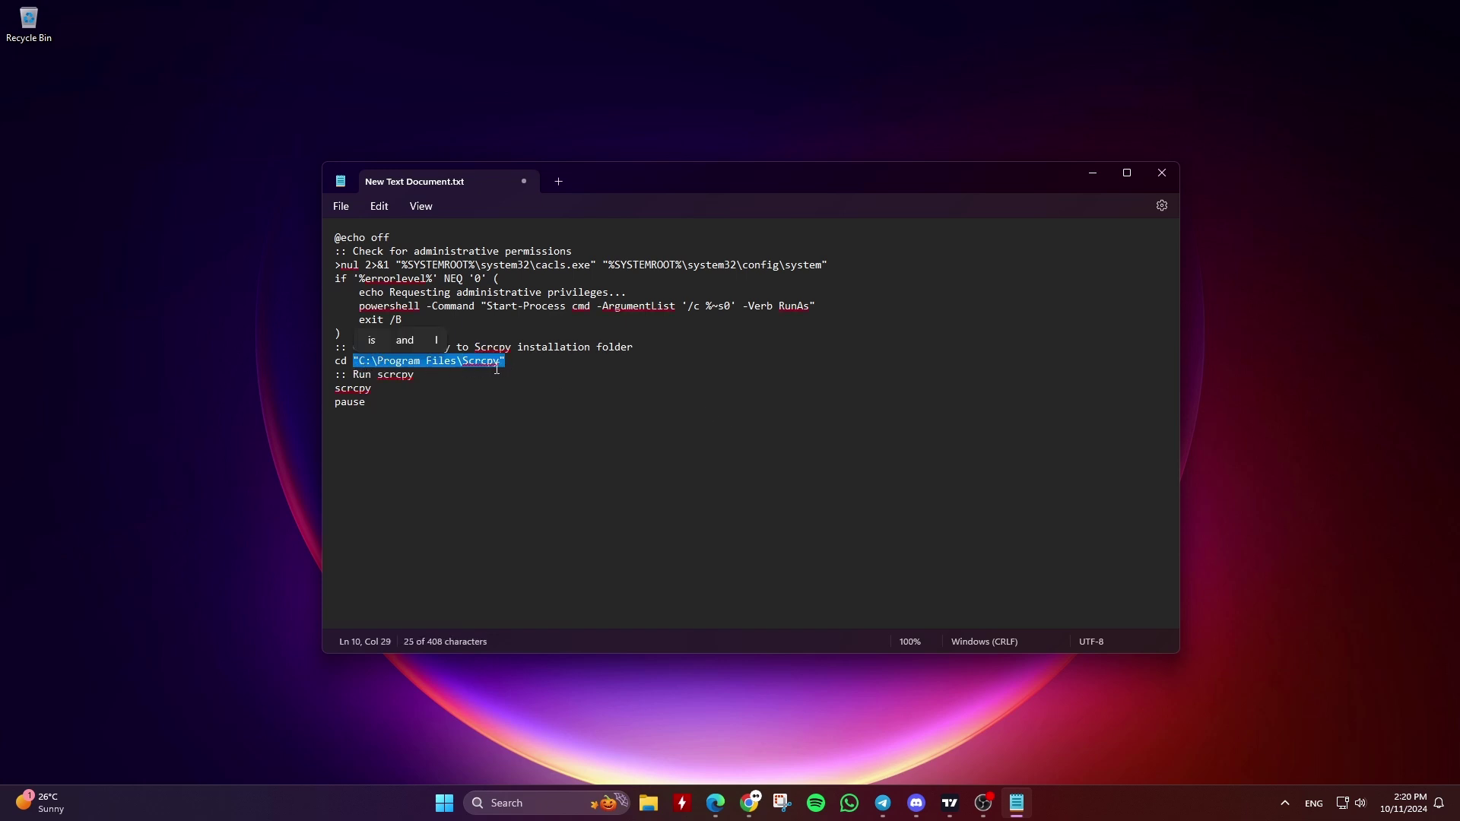
pyautogui.moveTo(502, 369); pyautogui.dragTo(326, 351)
pyautogui.rightClick(359, 351)
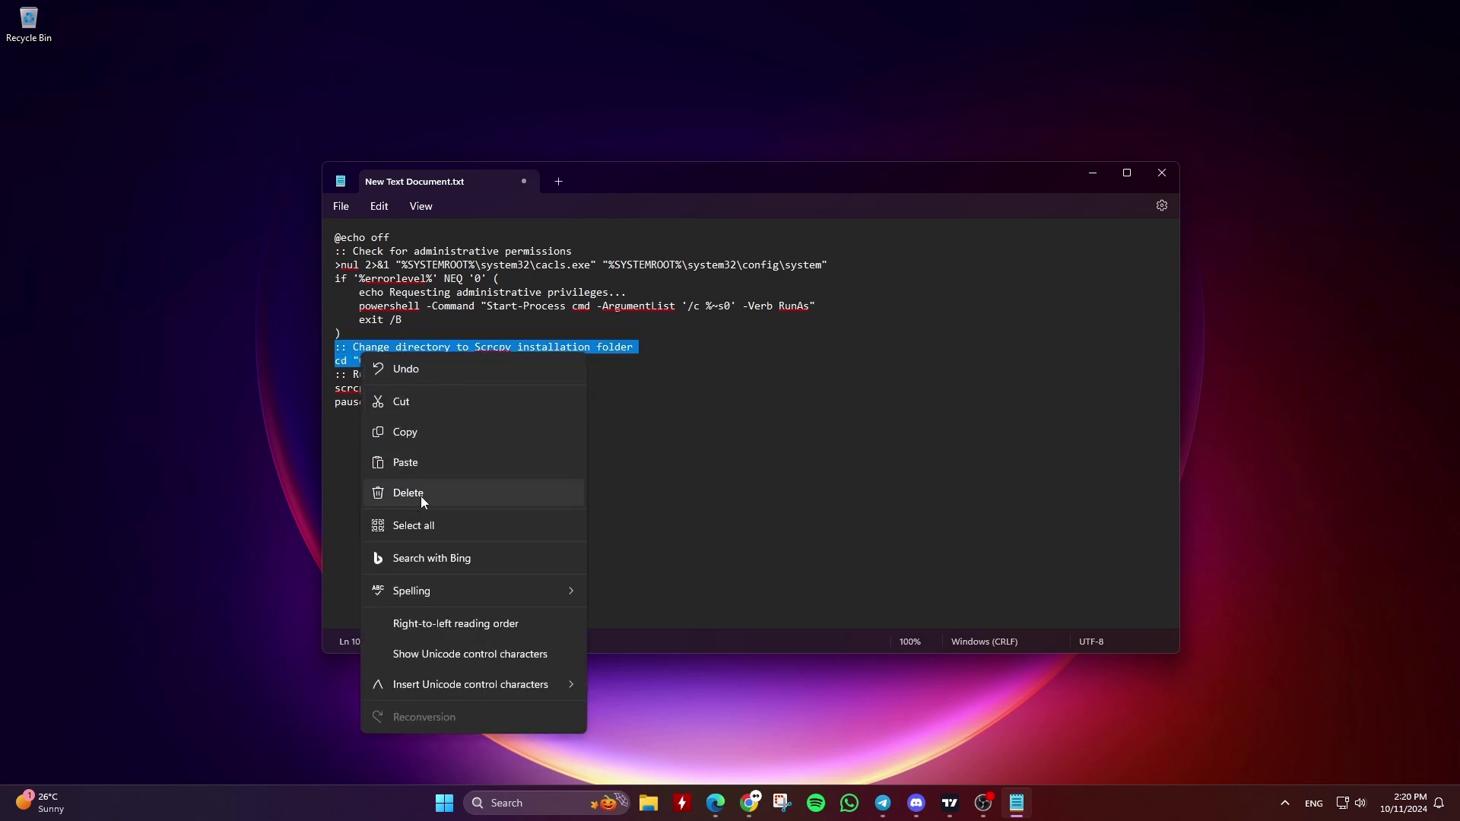
pyautogui.click(600, 351)
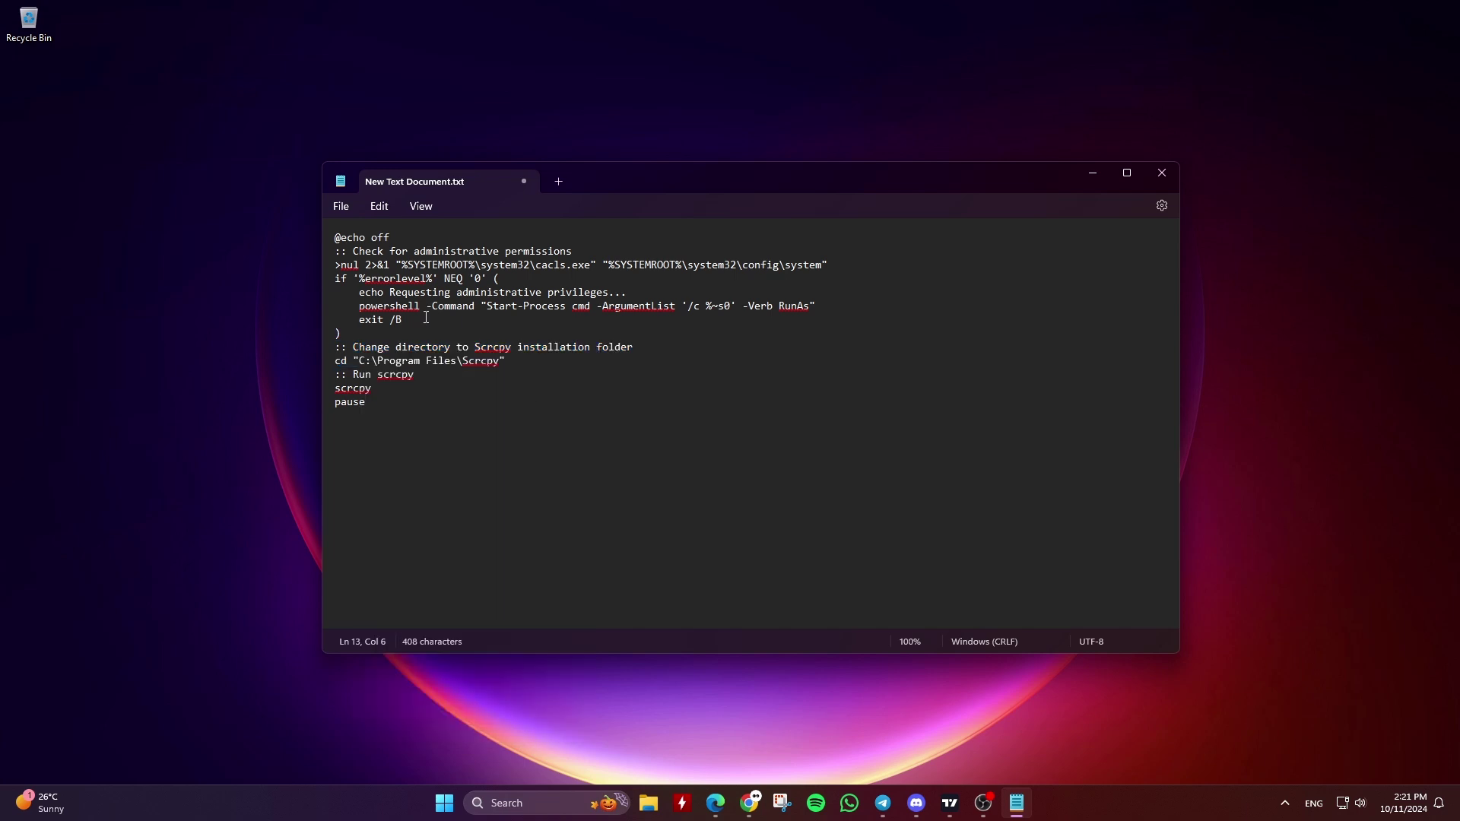
# - Save the script to the desktop as Scrcpy.bat with file type All files
pyautogui.click(344, 210)
pyautogui.click(356, 337)
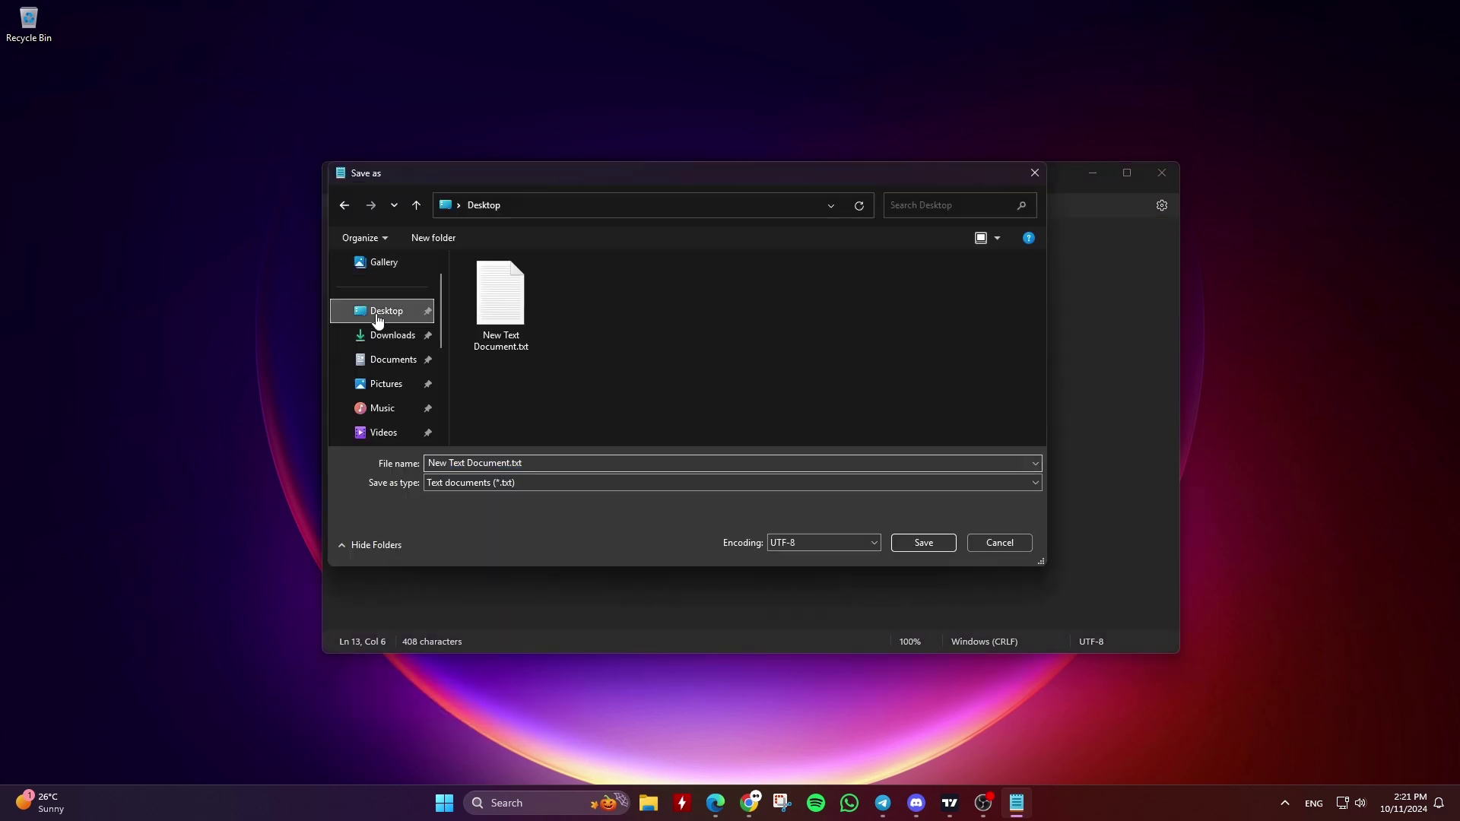
pyautogui.write('Scrcpy')
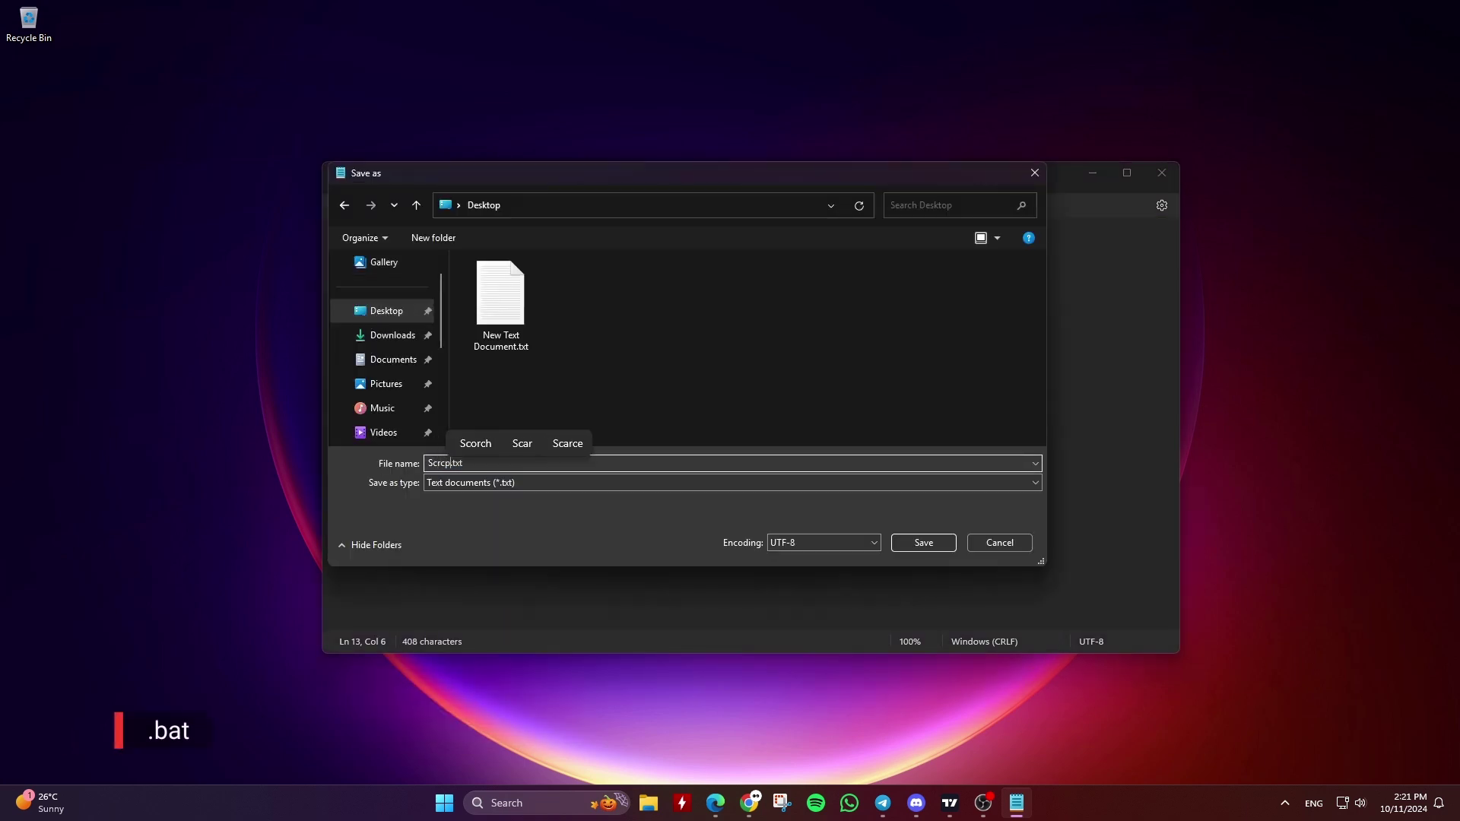
pyautogui.press('BackSpace')
pyautogui.press('BackSpace')
pyautogui.press('BackSpace')
pyautogui.write('bat')
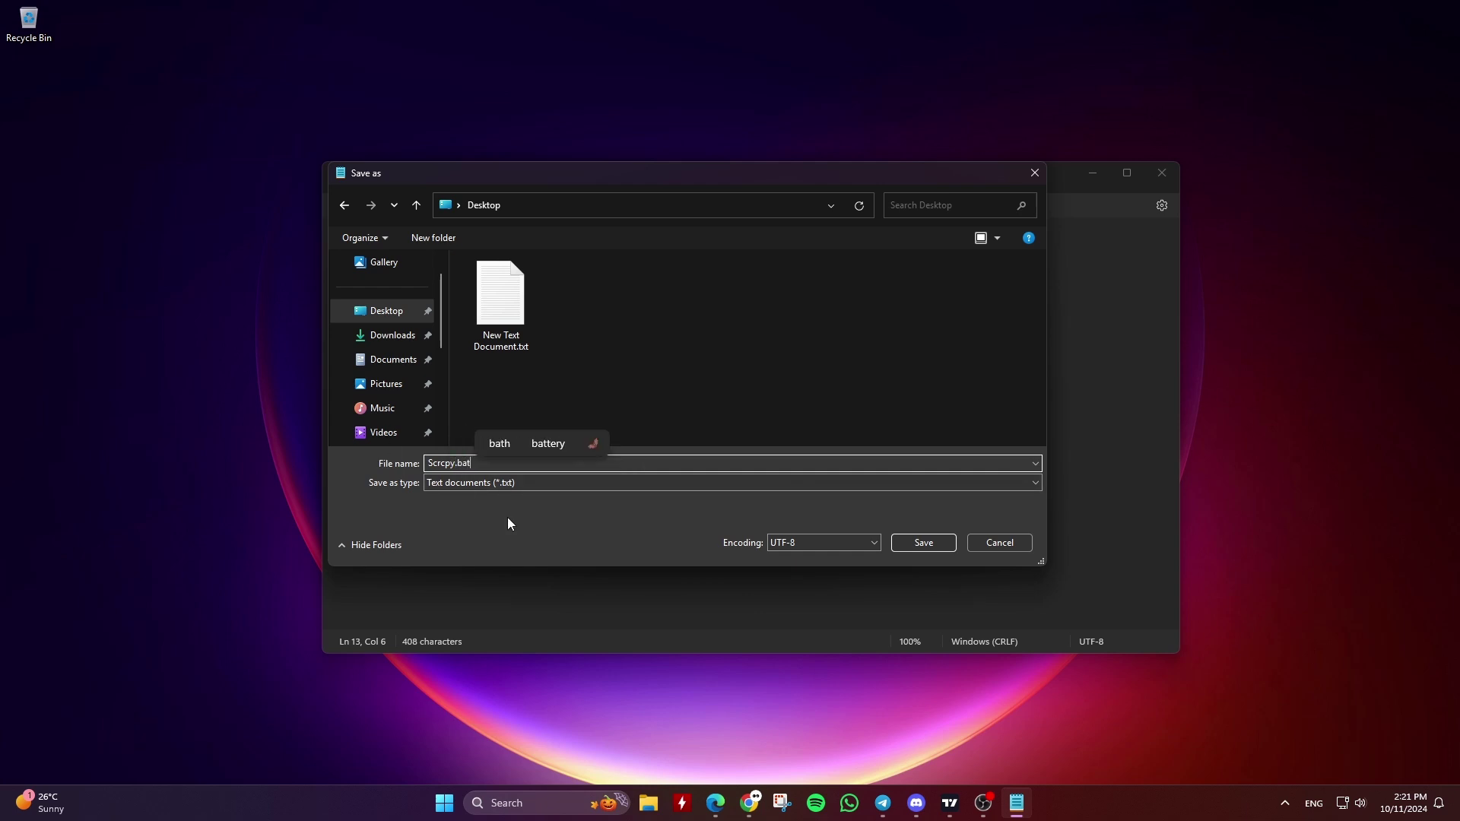
pyautogui.click(508, 487)
pyautogui.click(482, 505)
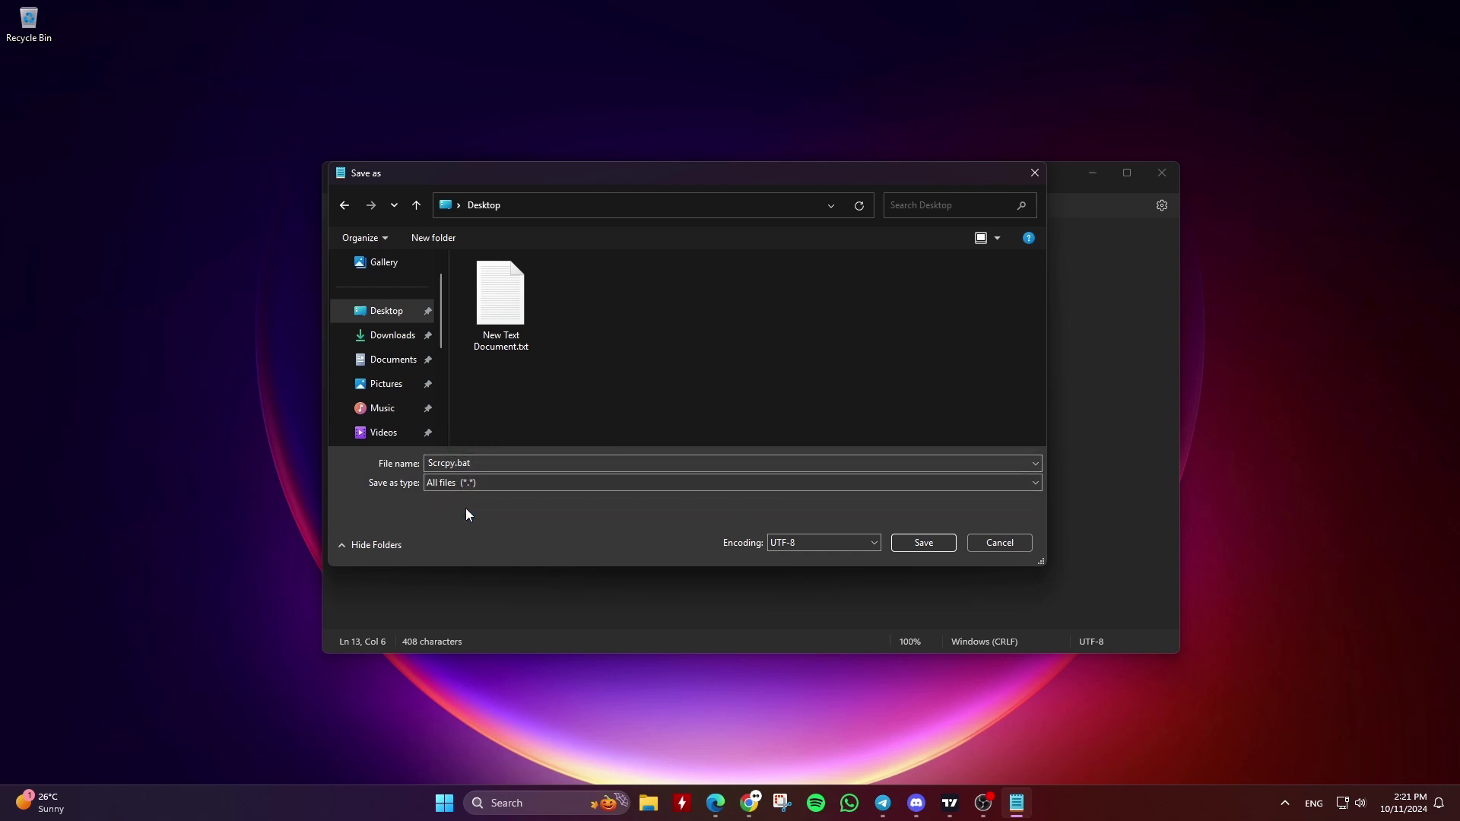
pyautogui.click(920, 546)
# - Minimize Notepad, run the desktop Scrcpy.bat to mirror the Redmi Note 8 Pro, and minimize its console
pyautogui.click(1093, 175)
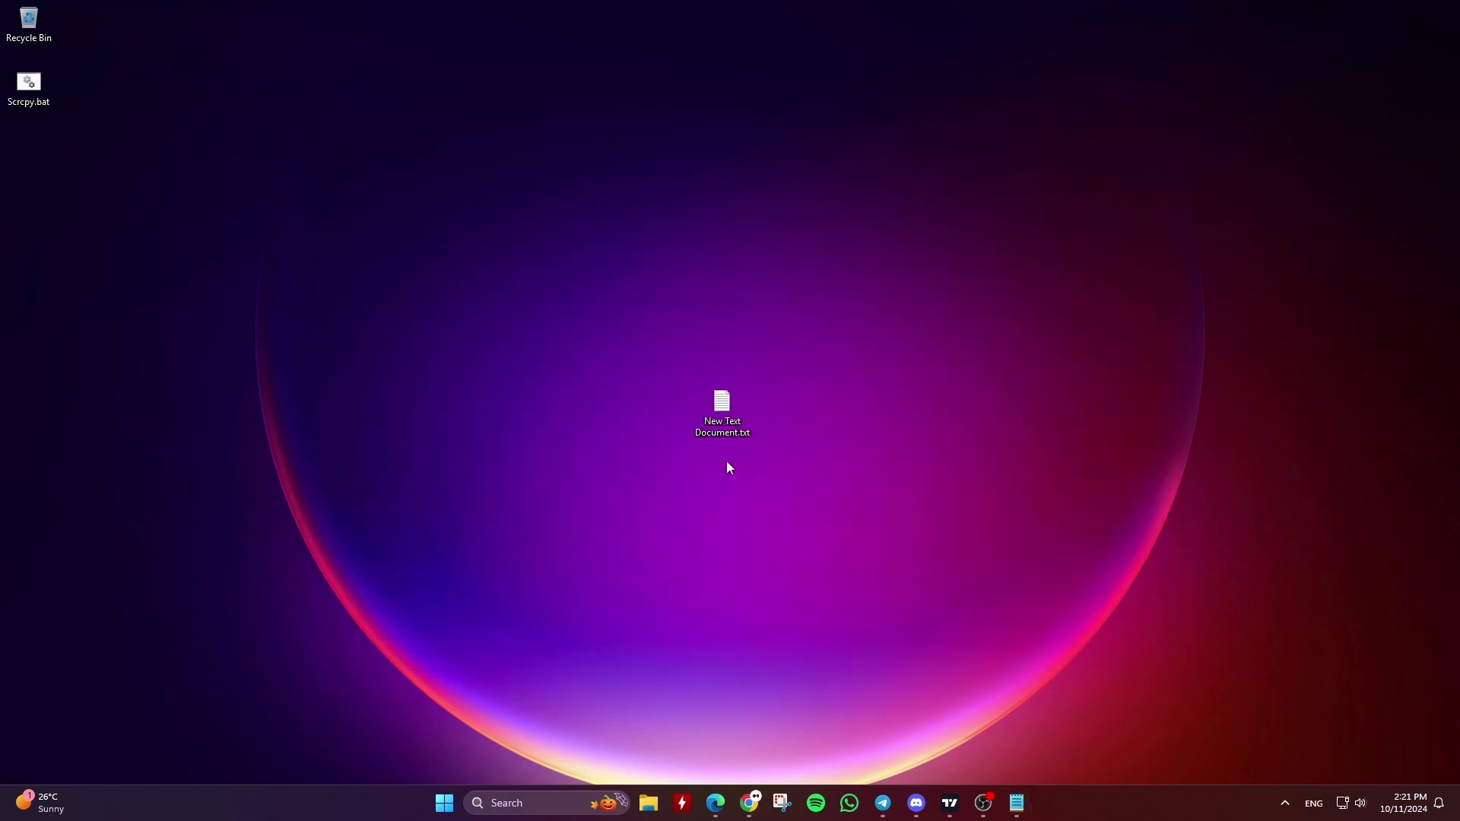
pyautogui.doubleClick(35, 97)
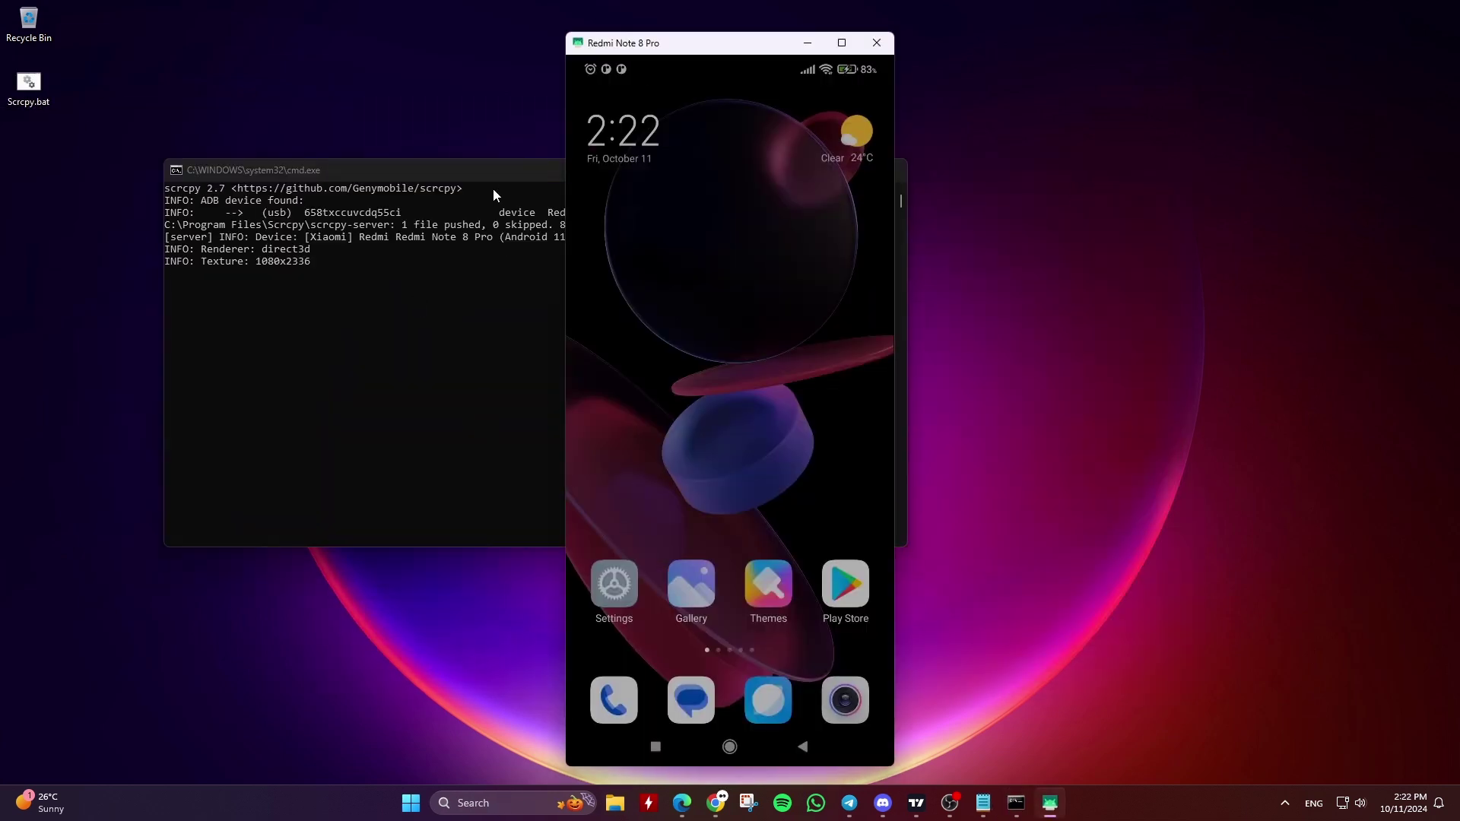
pyautogui.click(493, 186)
pyautogui.click(818, 169)
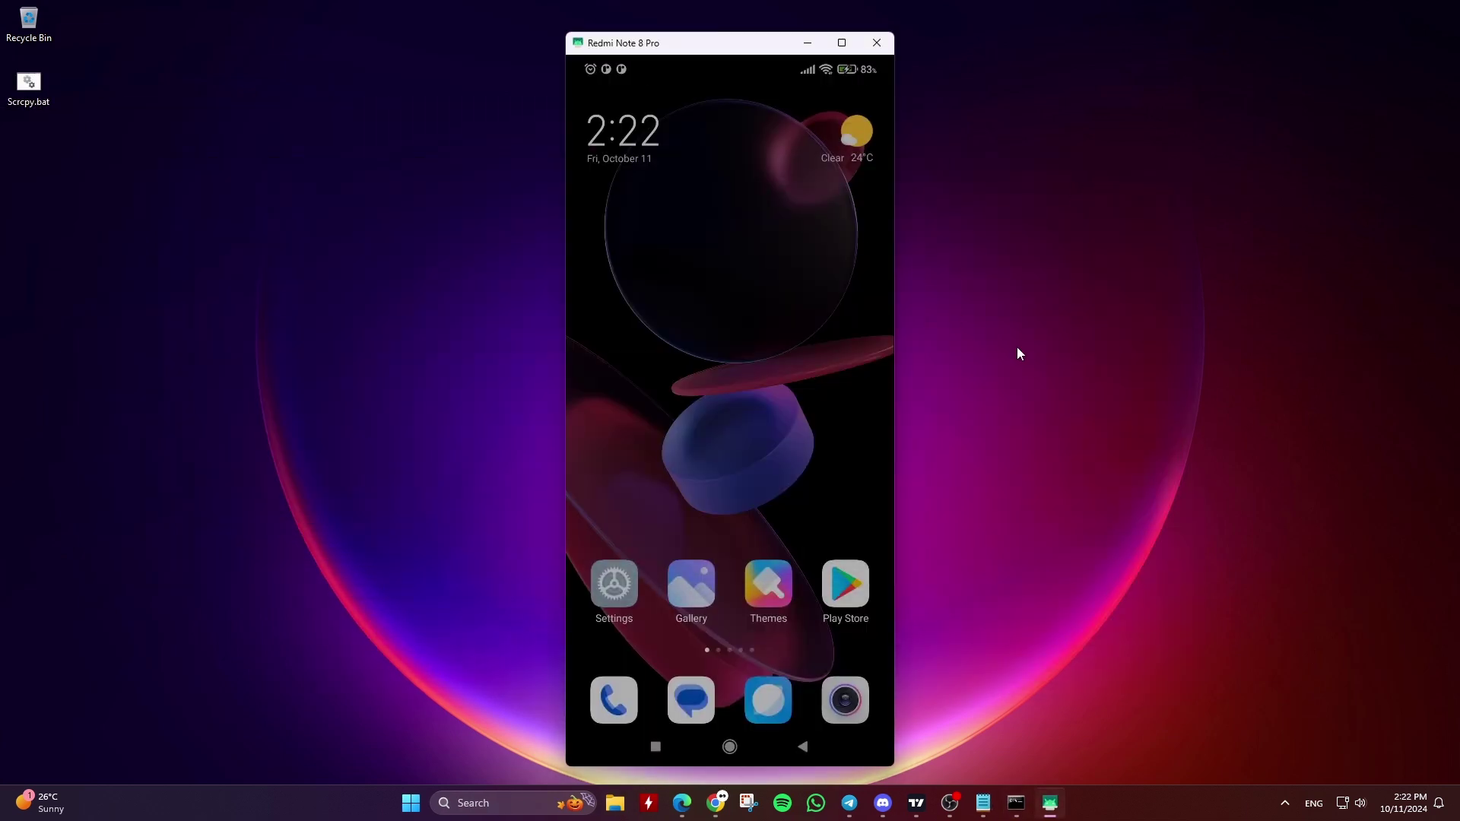